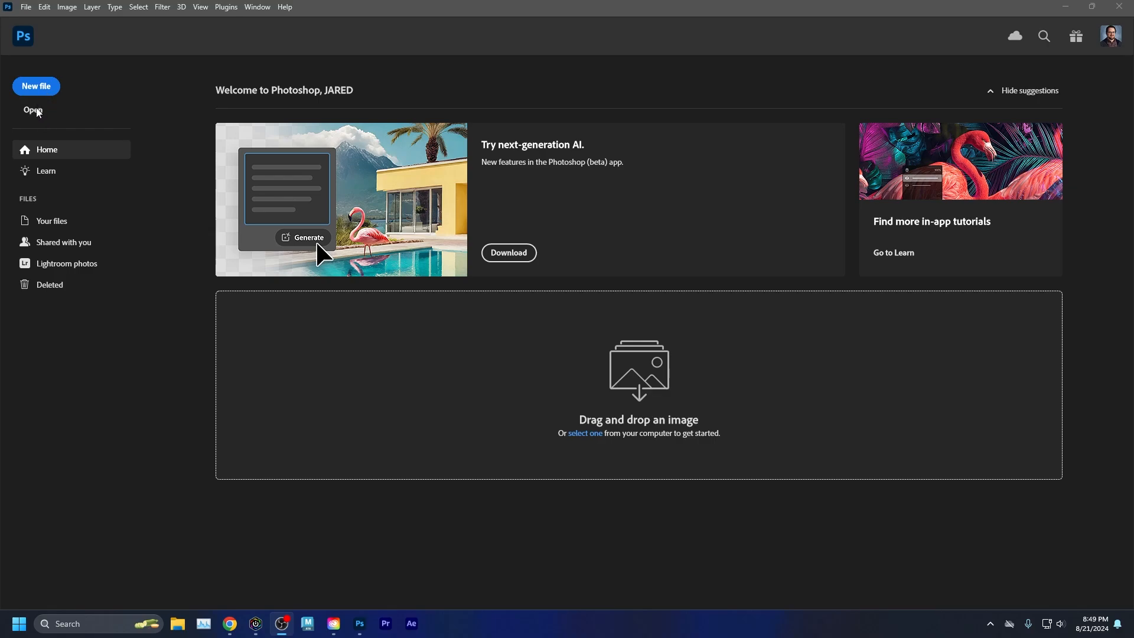
{"action": "left_click", "coordinate": [36, 114]}
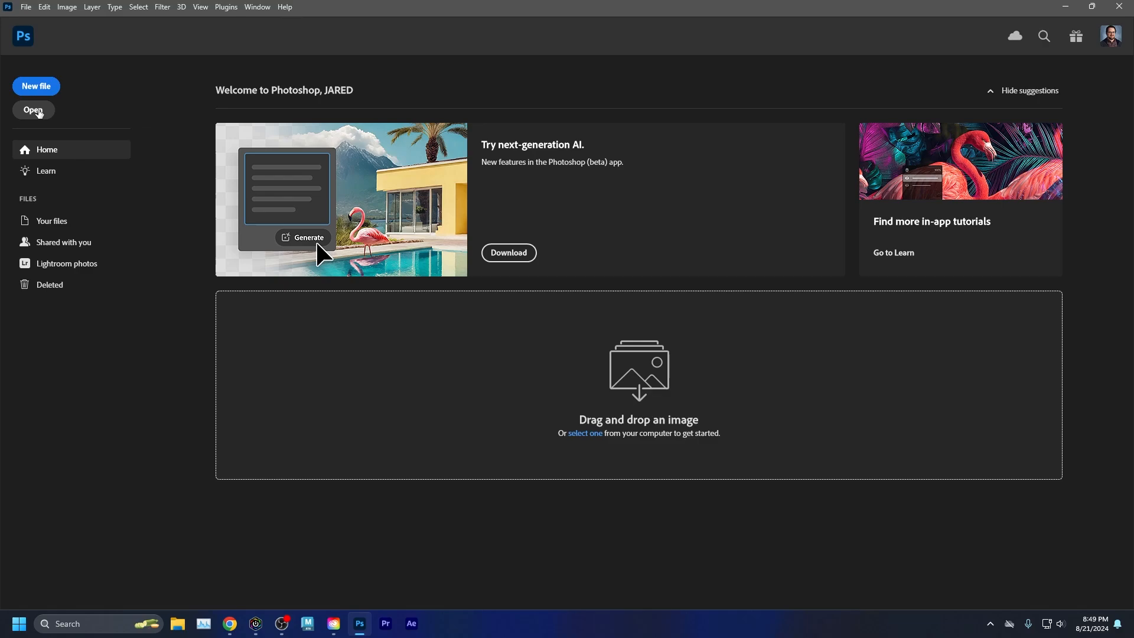
{"action": "left_click", "coordinate": [35, 116]}
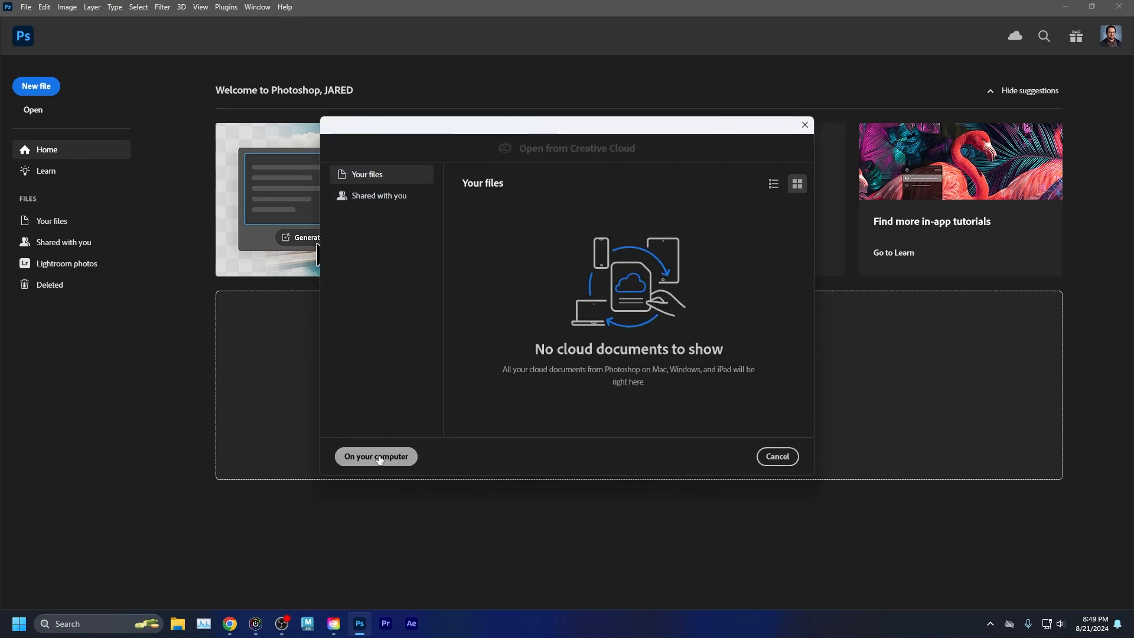
{"action": "left_click_drag", "start_coordinate": [485, 131], "coordinate": [401, 133]}
{"action": "left_click", "coordinate": [300, 458]}
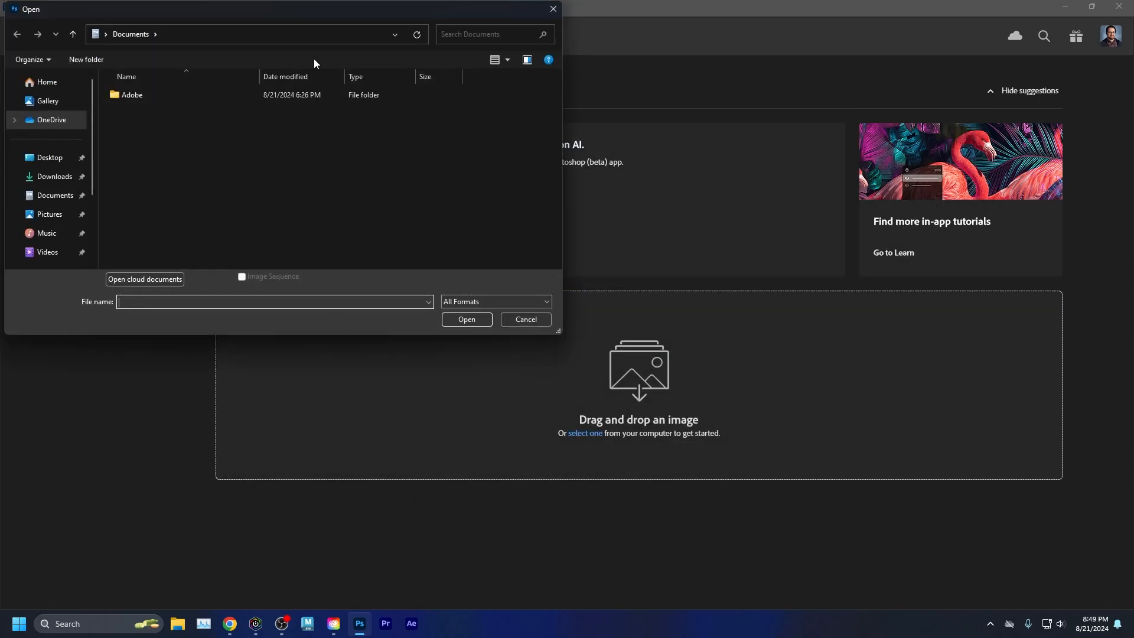
{"action": "left_click_drag", "start_coordinate": [296, 9], "coordinate": [606, 93]}
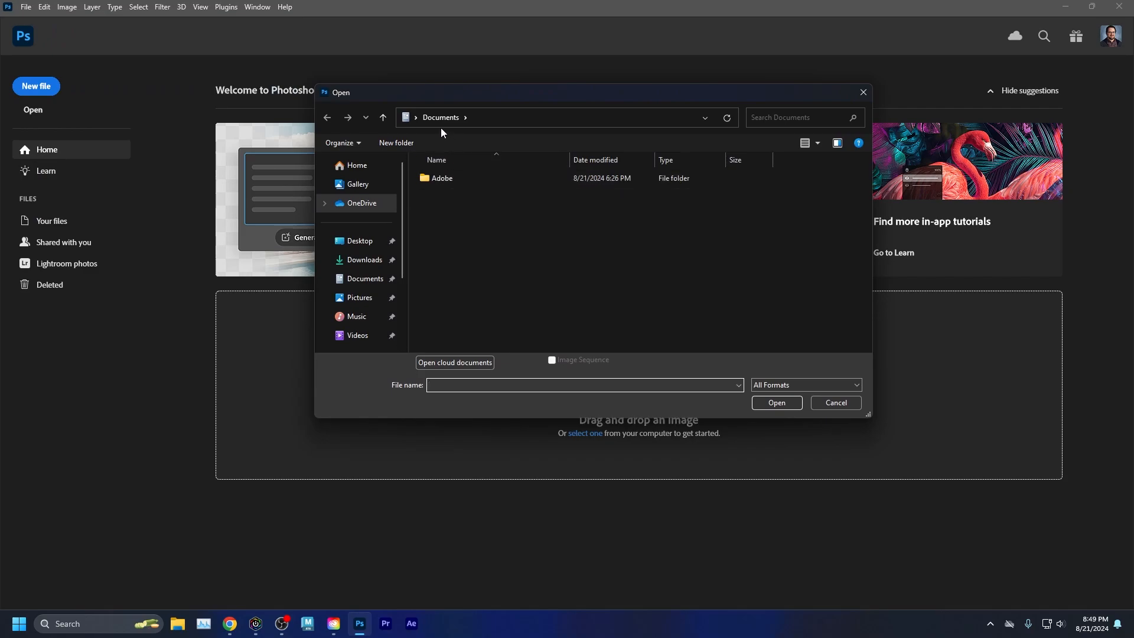
{"action": "left_click", "coordinate": [383, 118]}
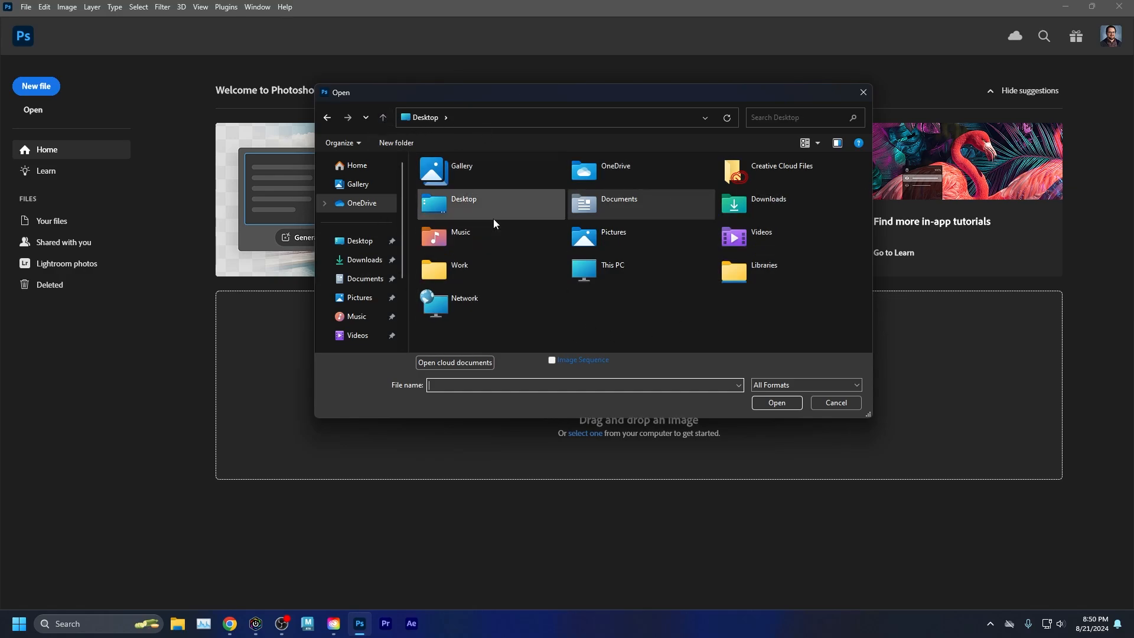
{"action": "left_click", "coordinate": [836, 403]}
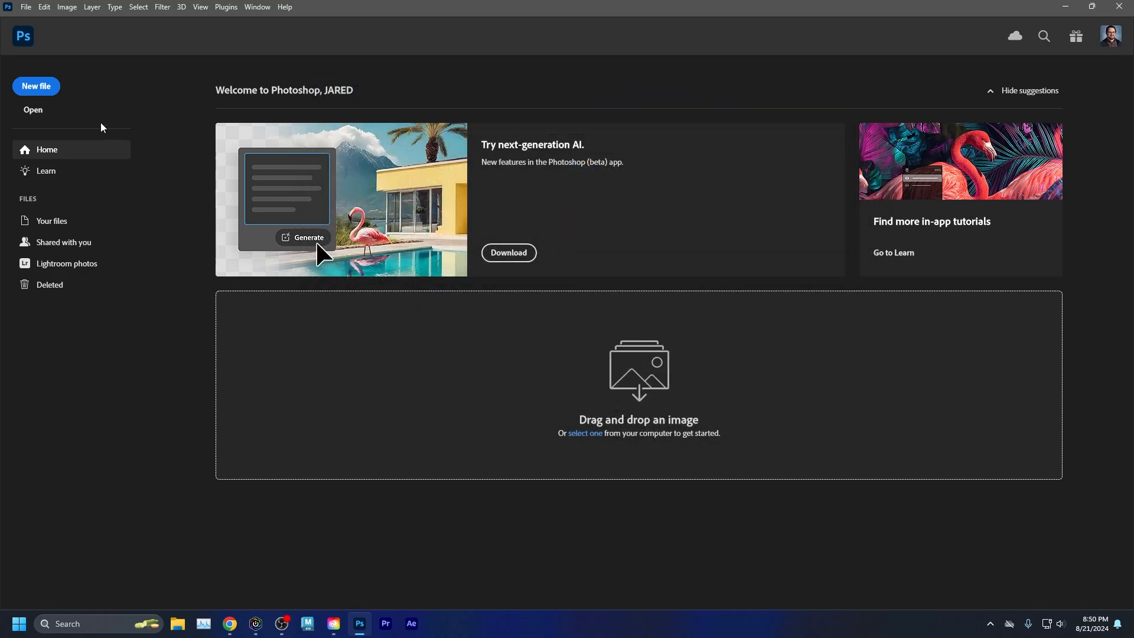
Step: Create a new landscape document of 7 x 5 inches at 300 pixels/inch, RGB Color 8 bit, with a white background
{"action": "left_click", "coordinate": [57, 88]}
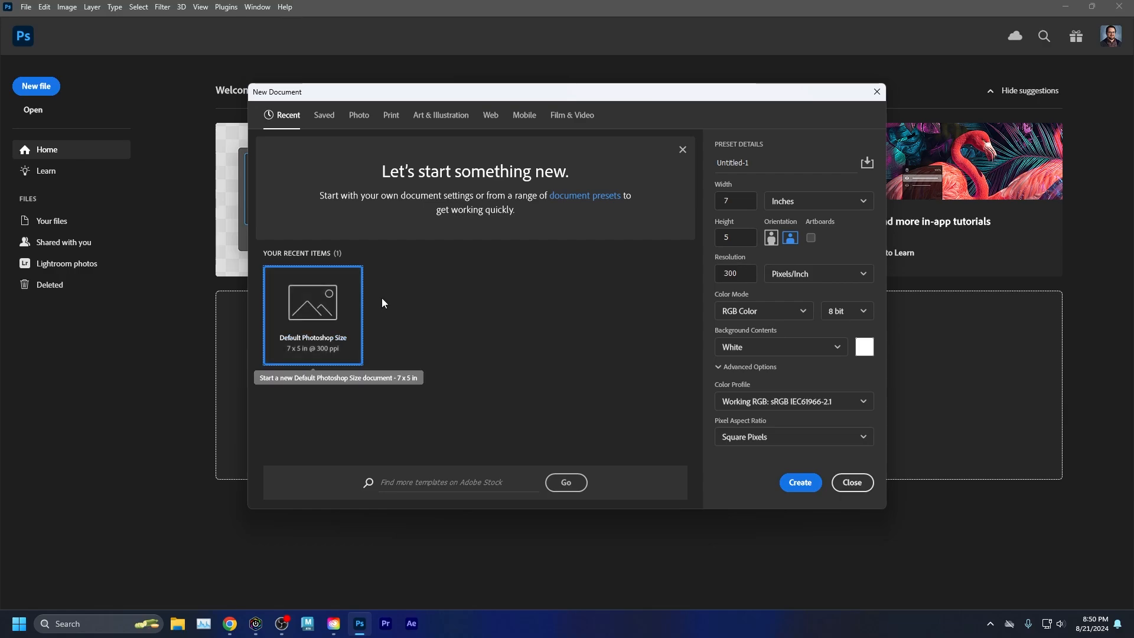
{"action": "left_click", "coordinate": [777, 162]}
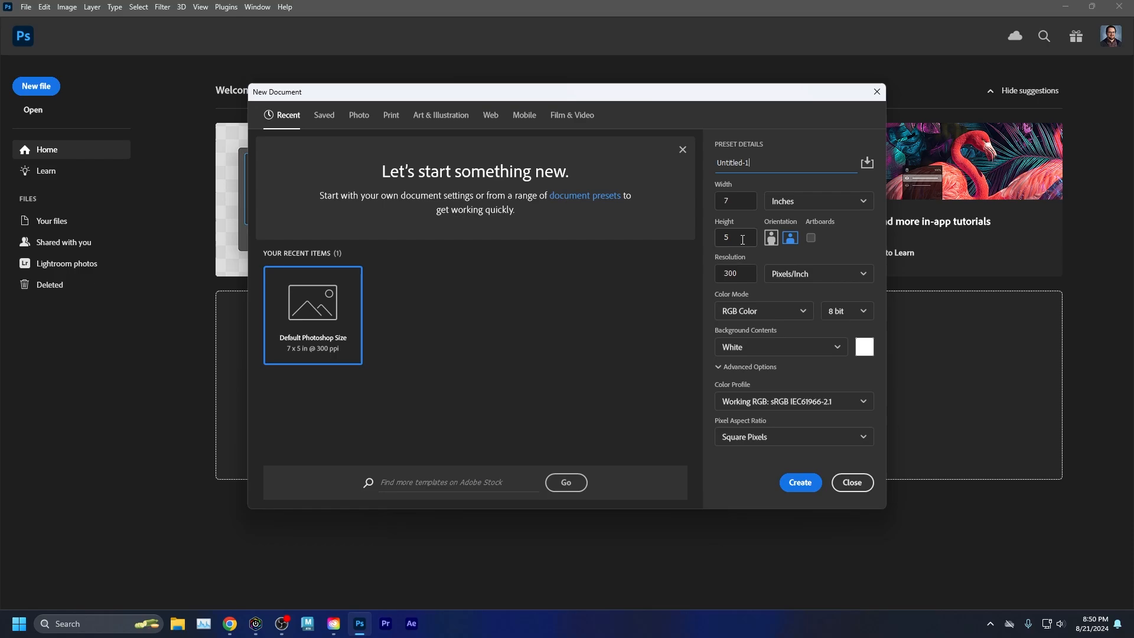
{"action": "left_click", "coordinate": [773, 240]}
{"action": "left_click", "coordinate": [791, 241]}
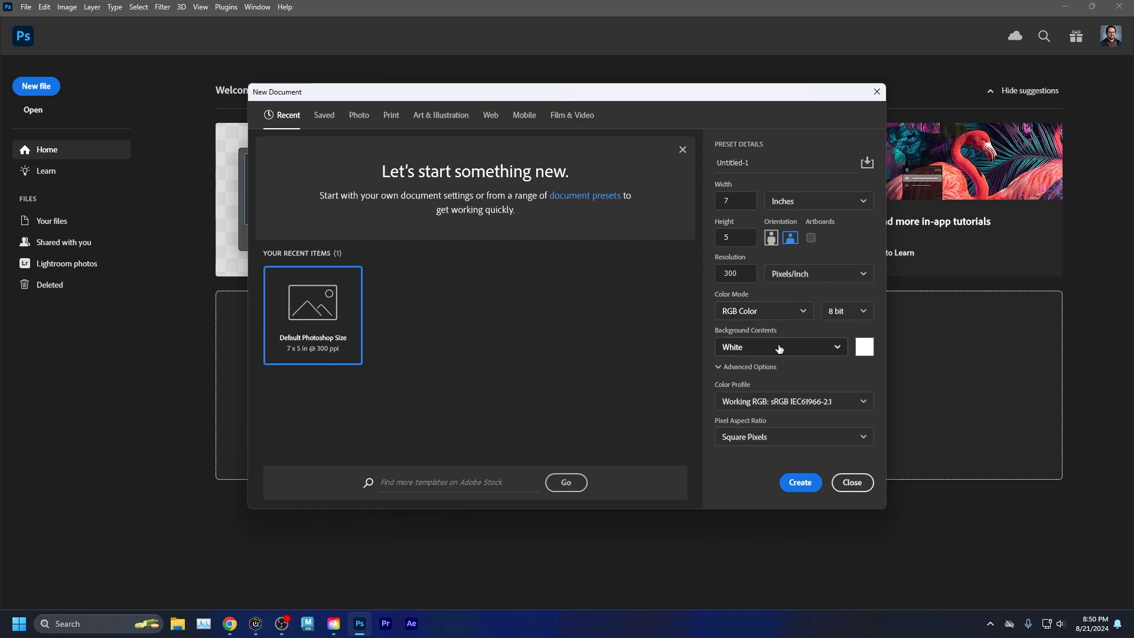
{"action": "left_click", "coordinate": [798, 492]}
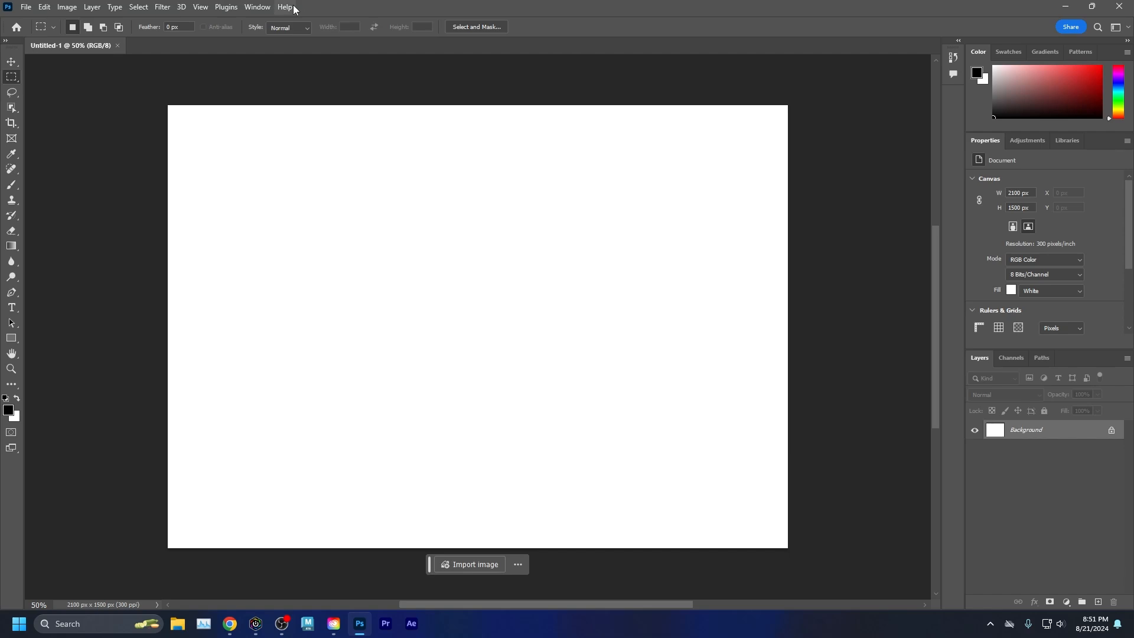
{"action": "left_click", "coordinate": [23, 7]}
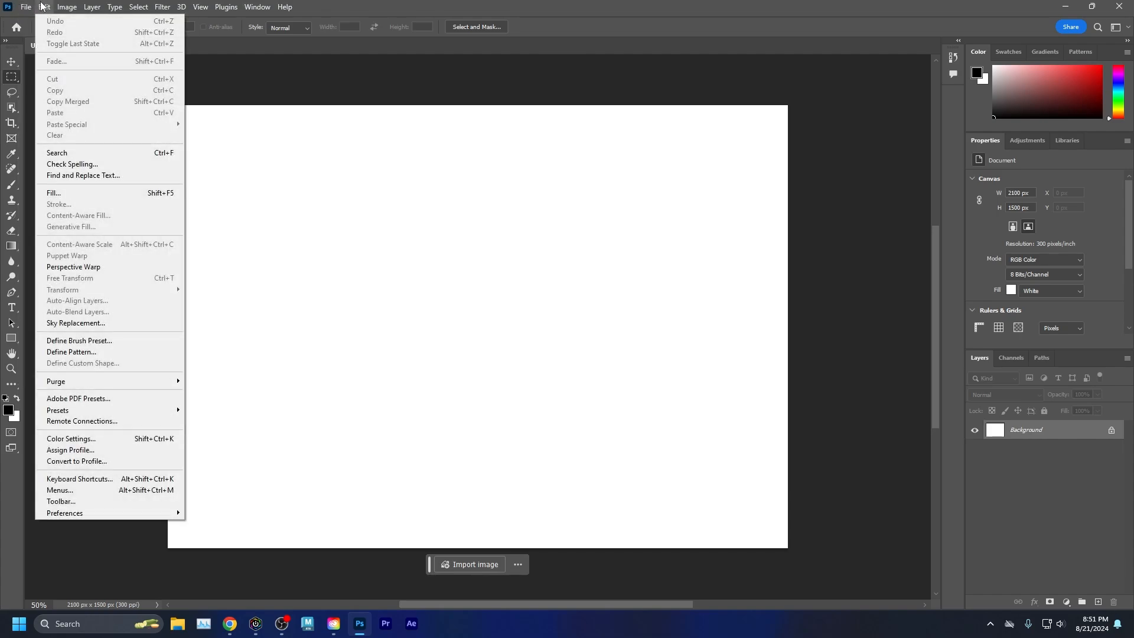
{"action": "left_click", "coordinate": [63, 6]}
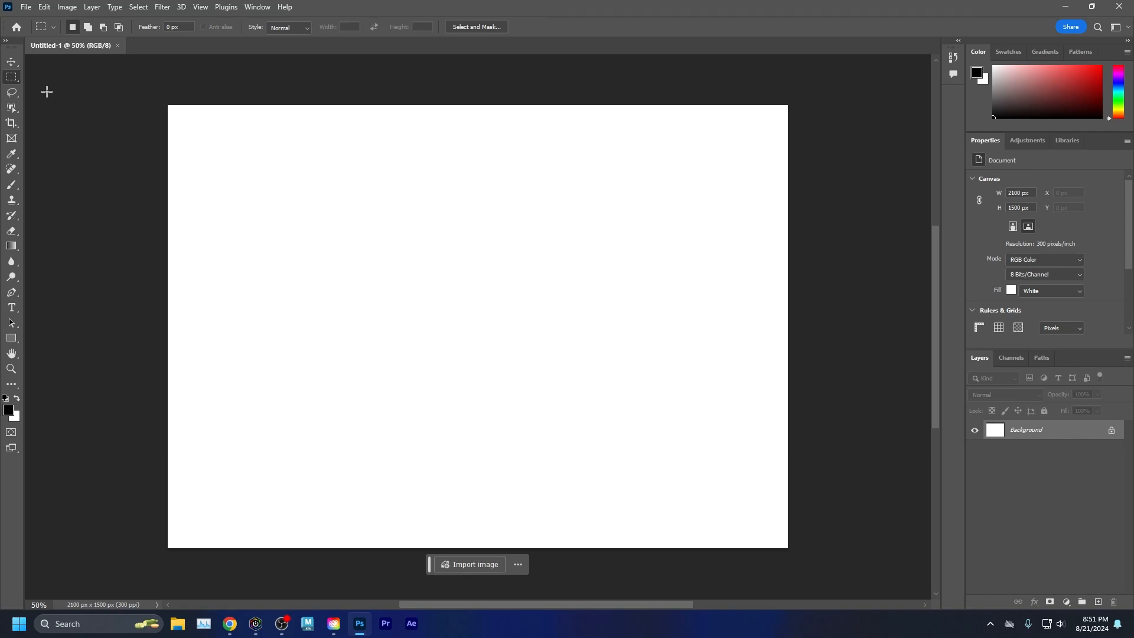
{"action": "key", "text": "v"}
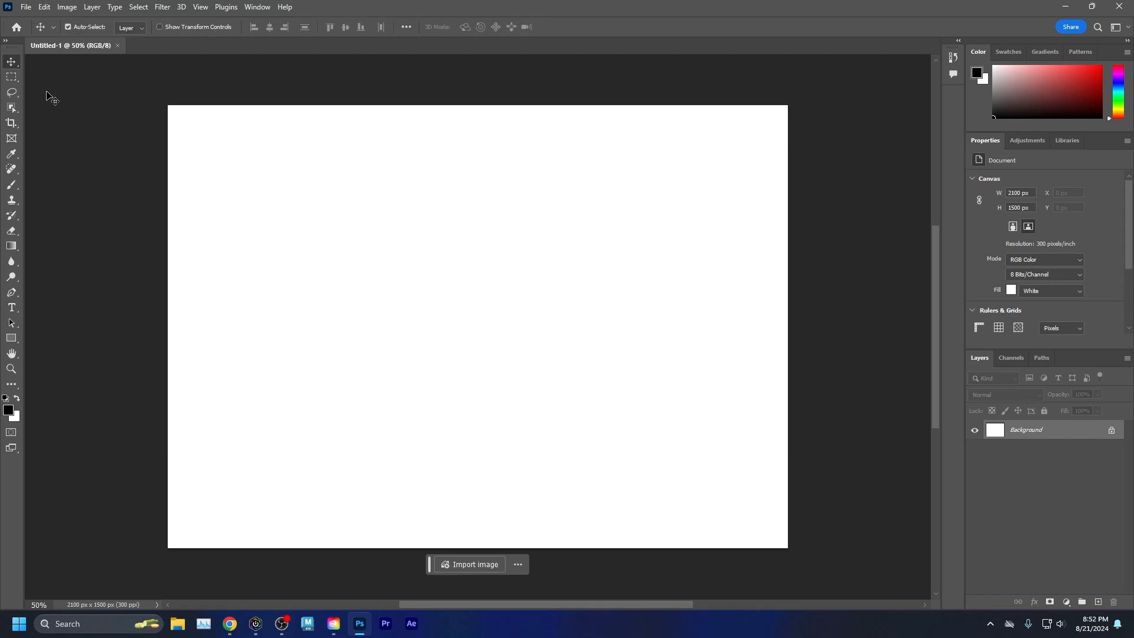
{"action": "left_click", "coordinate": [15, 76]}
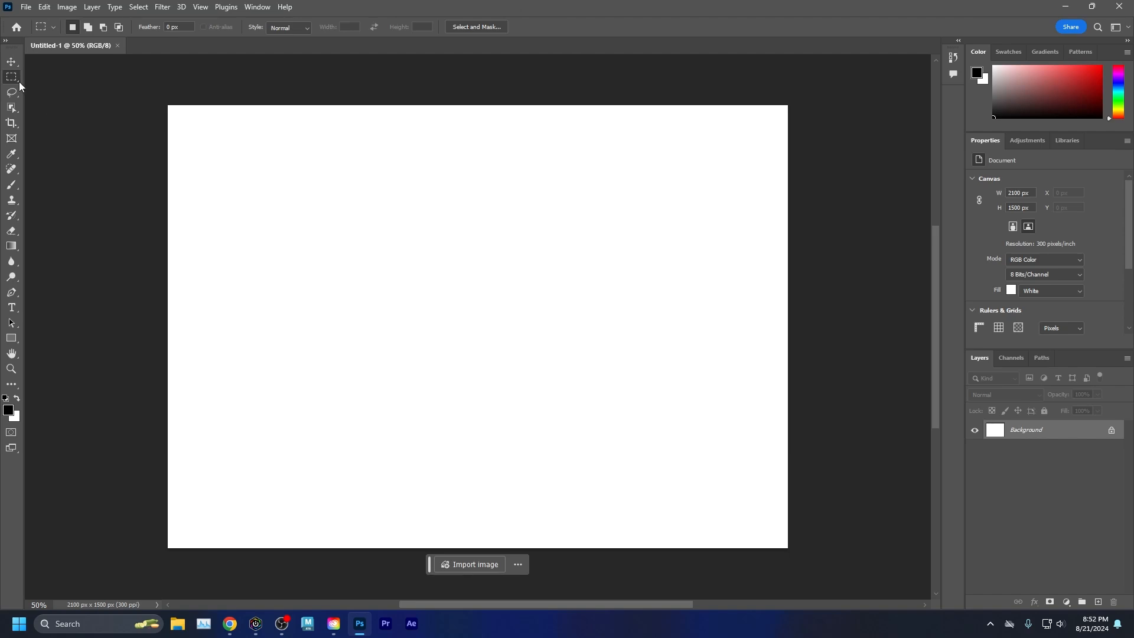
{"action": "key", "text": "v"}
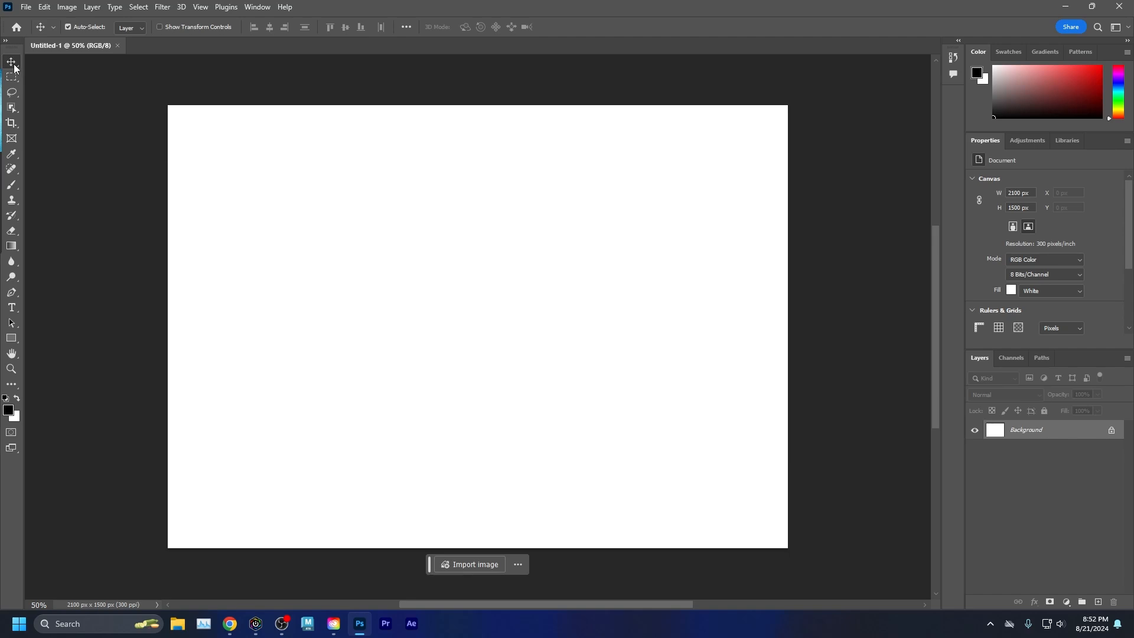
Step: Try a nearly horizontal black-to-white linear gradient across the canvas with the Gradient Tool and undo it
{"action": "key", "text": "g"}
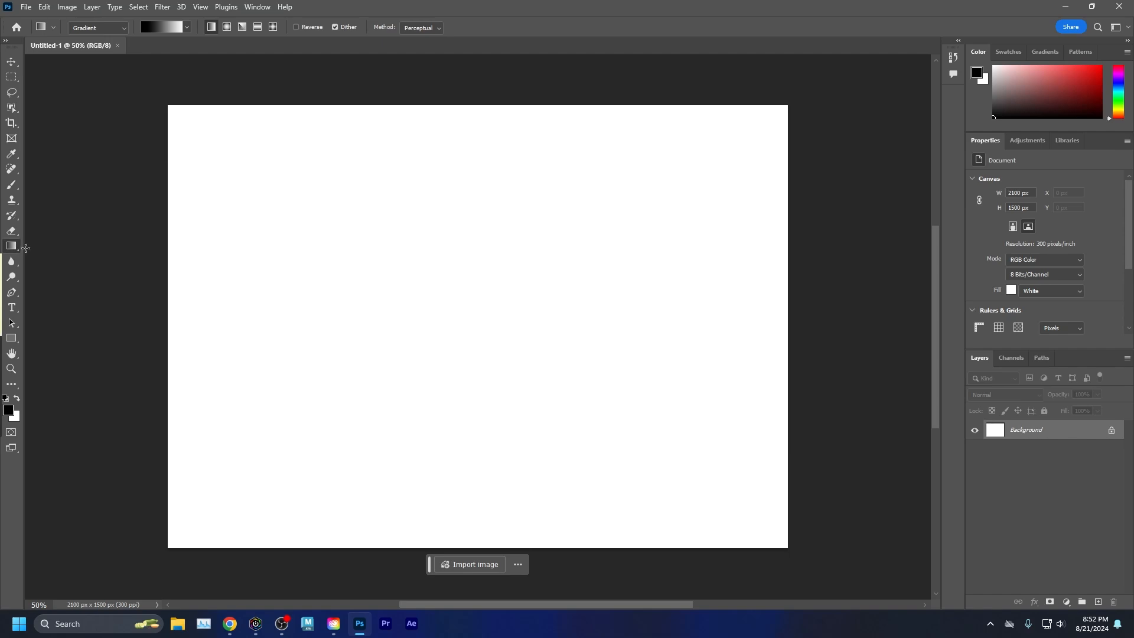
{"action": "left_click_drag", "start_coordinate": [220, 236], "coordinate": [574, 247]}
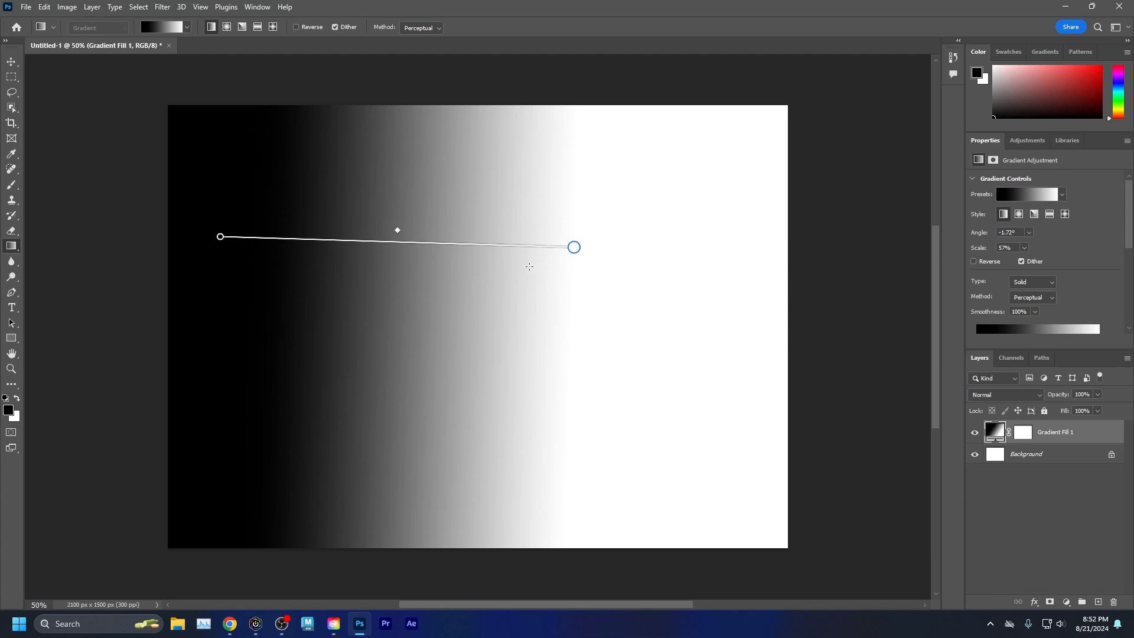
{"action": "key", "text": "ctrl+z"}
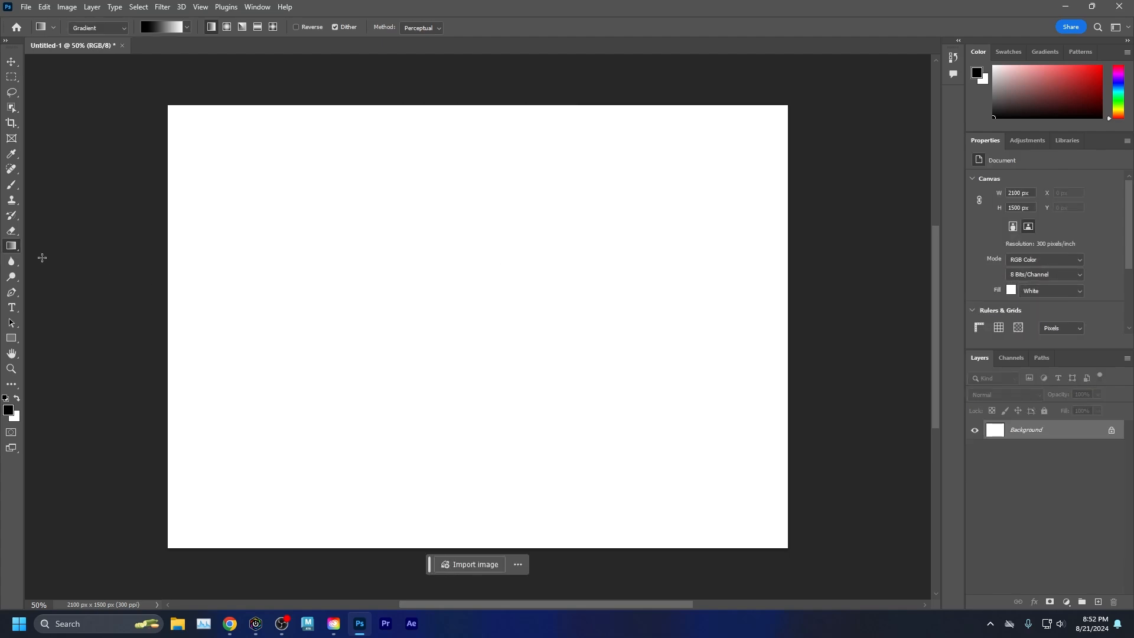
Step: Try filling the canvas with the black foreground color using the Paint Bucket Tool and undo the fill
{"action": "right_click", "coordinate": [12, 250]}
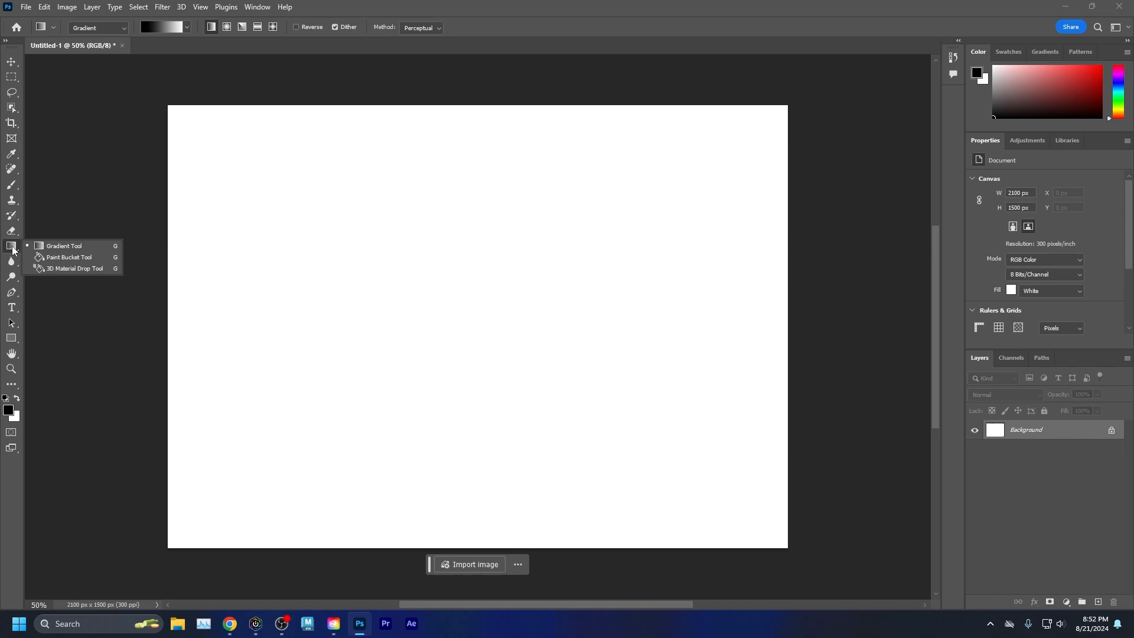
{"action": "left_click", "coordinate": [70, 260]}
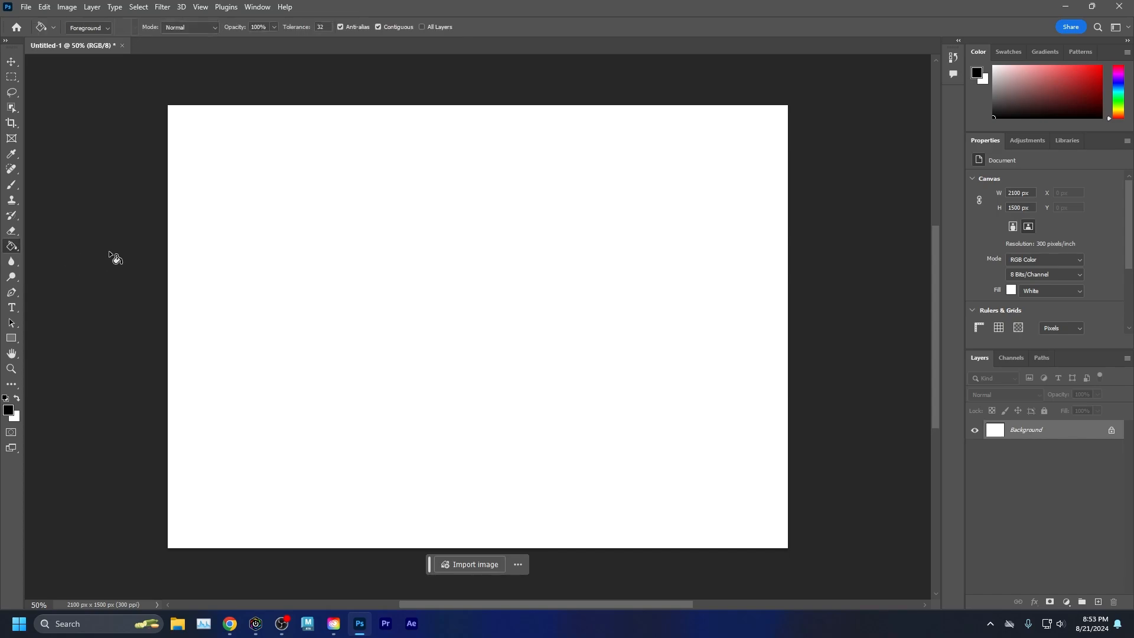
{"action": "left_click", "coordinate": [396, 258]}
{"action": "key", "text": "ctrl+z"}
Step: Try a diagonal black-to-white gradient, shift its midpoint toward the white end, and undo both changes
{"action": "right_click", "coordinate": [12, 247]}
{"action": "left_click", "coordinate": [71, 244]}
{"action": "mouse_move", "coordinate": [236, 171]}
{"action": "left_mouse_down"}
{"action": "mouse_move", "coordinate": [711, 387]}
{"action": "mouse_move", "coordinate": [721, 448]}
{"action": "left_mouse_up"}
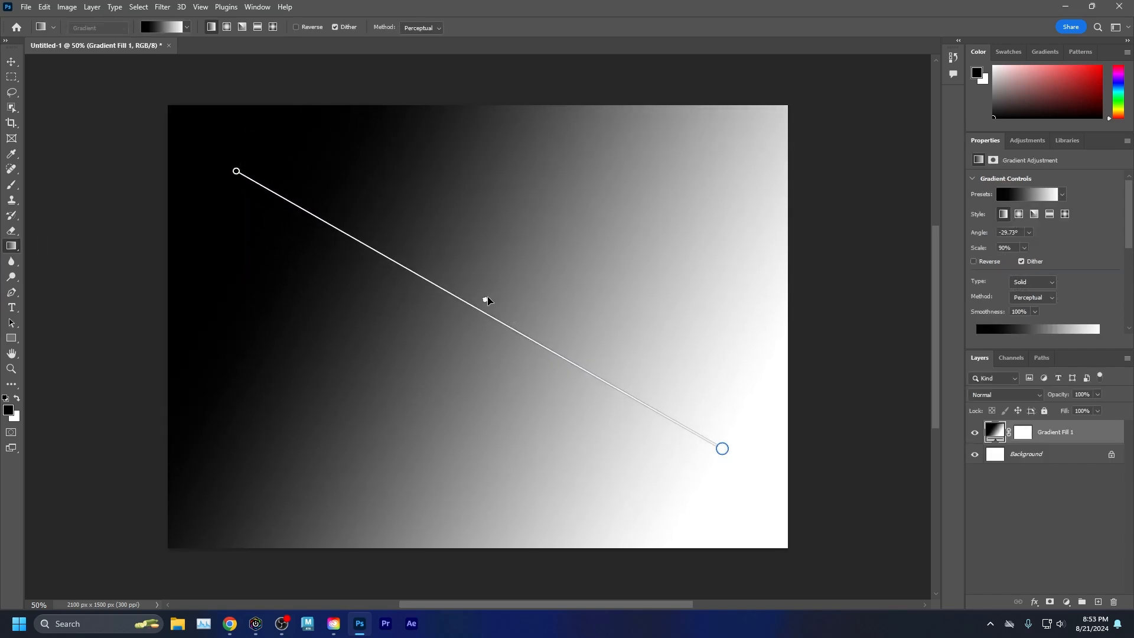
{"action": "left_click_drag", "start_coordinate": [487, 301], "coordinate": [611, 371]}
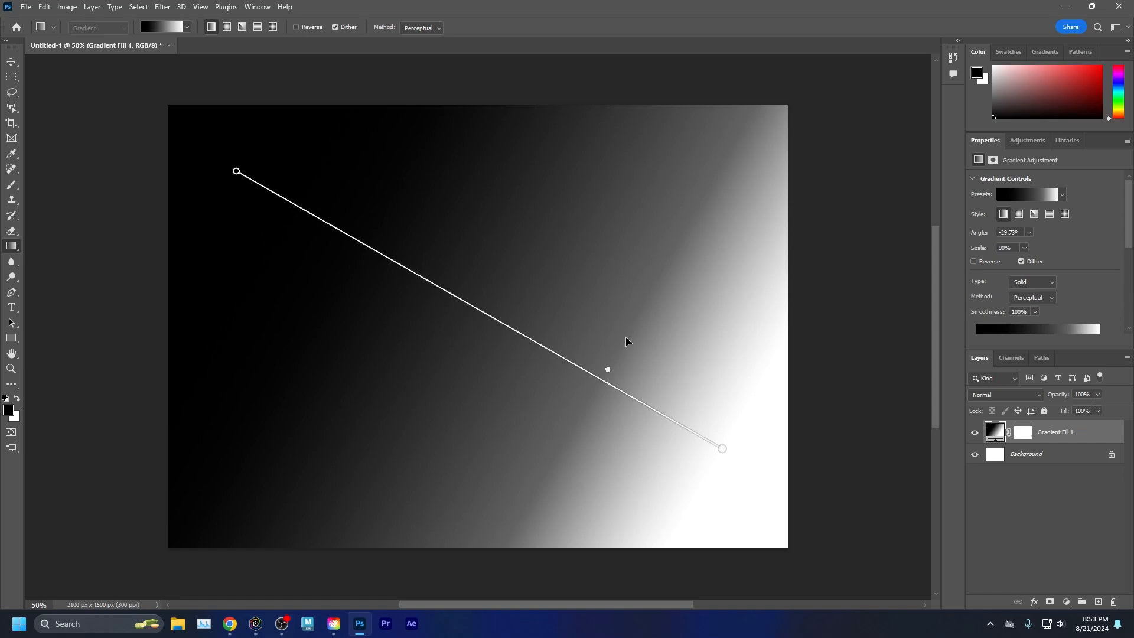
{"action": "key", "text": "ctrl+z"}
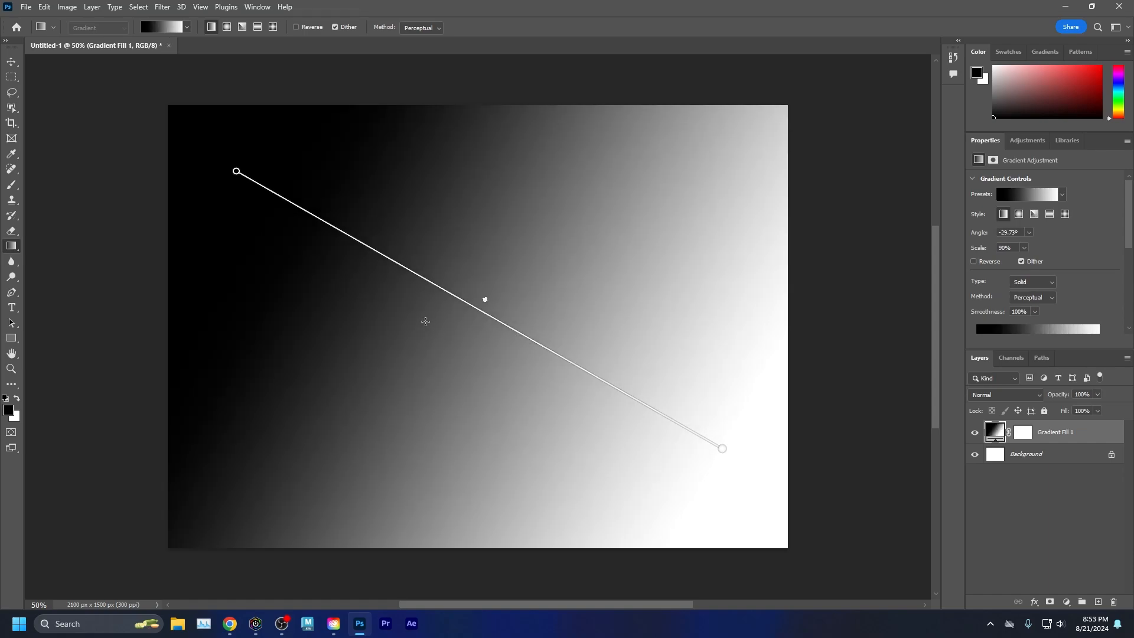
{"action": "key", "text": "Escape"}
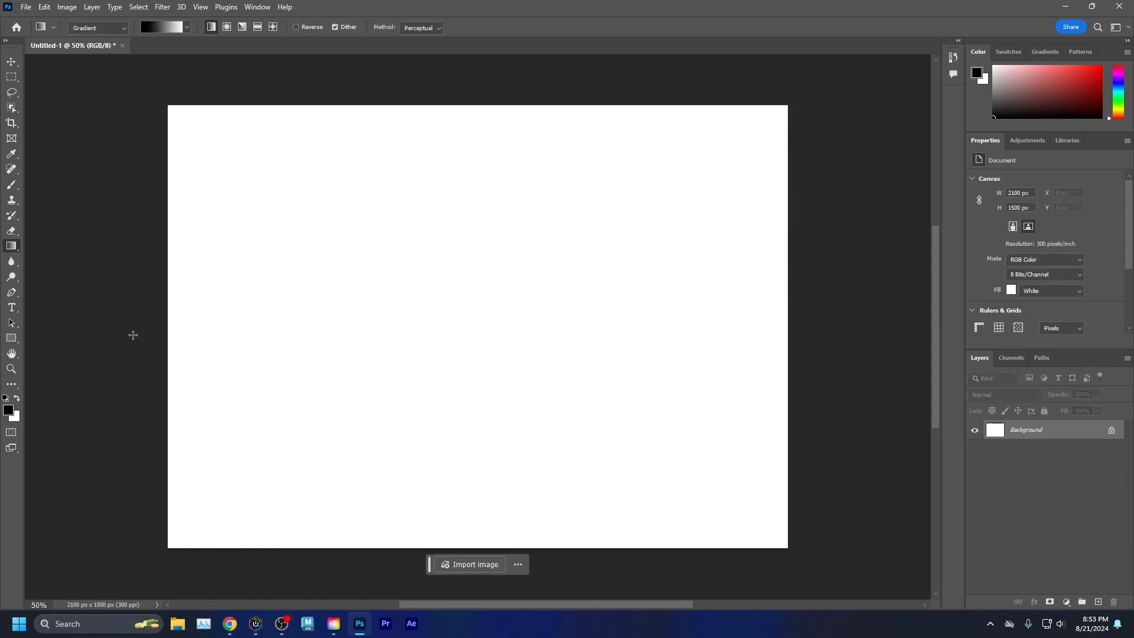
{"action": "right_click", "coordinate": [9, 247]}
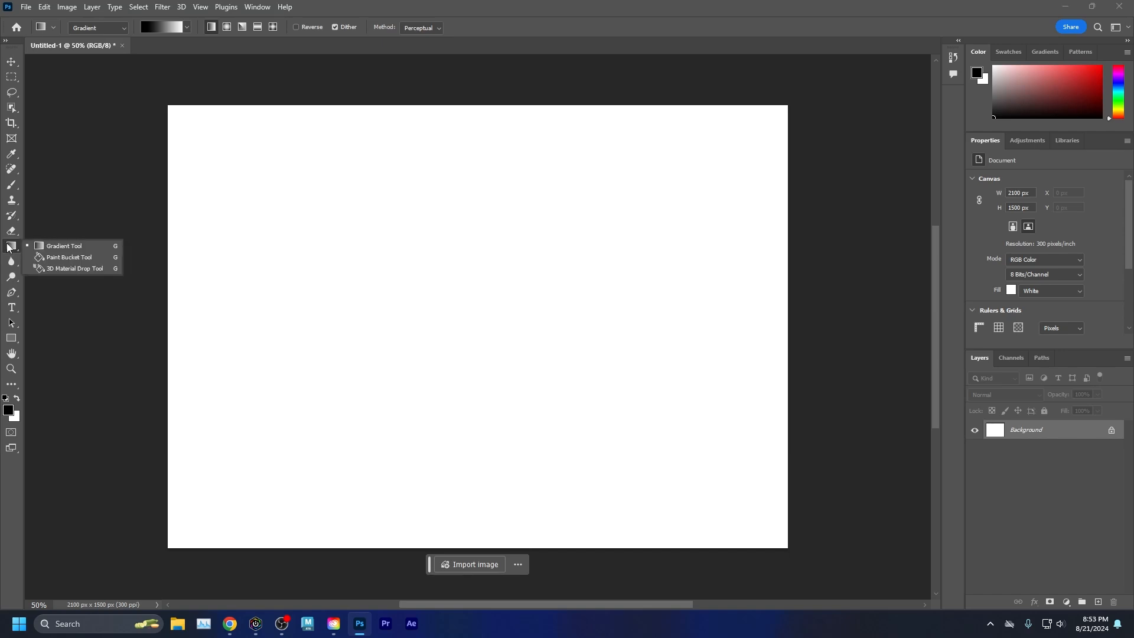
{"action": "left_click", "coordinate": [51, 316]}
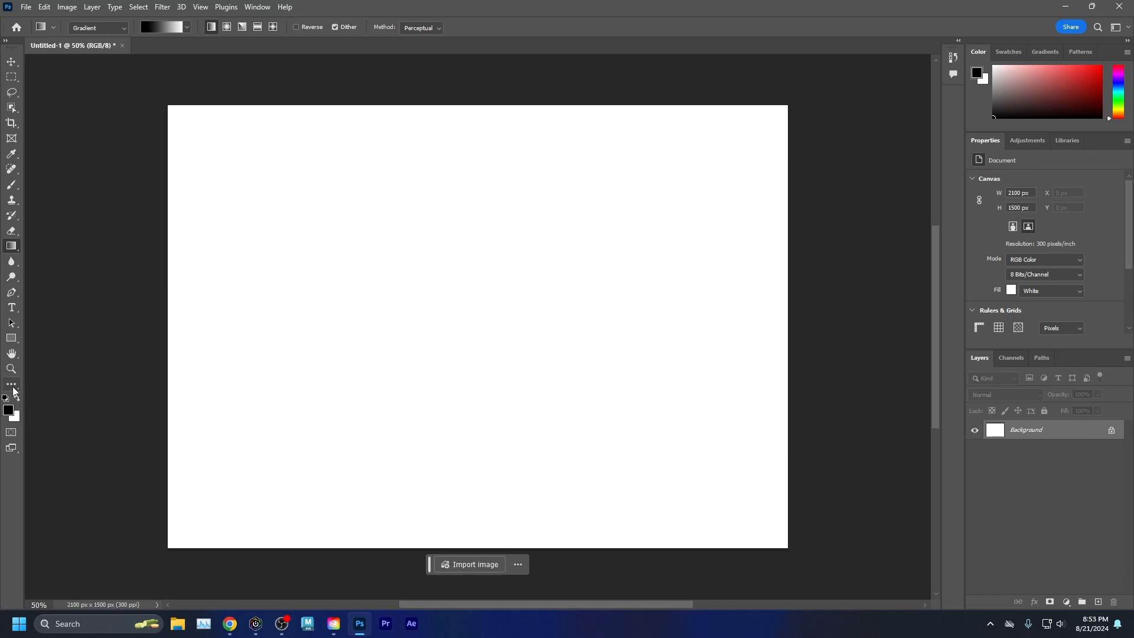
{"action": "left_click", "coordinate": [13, 389]}
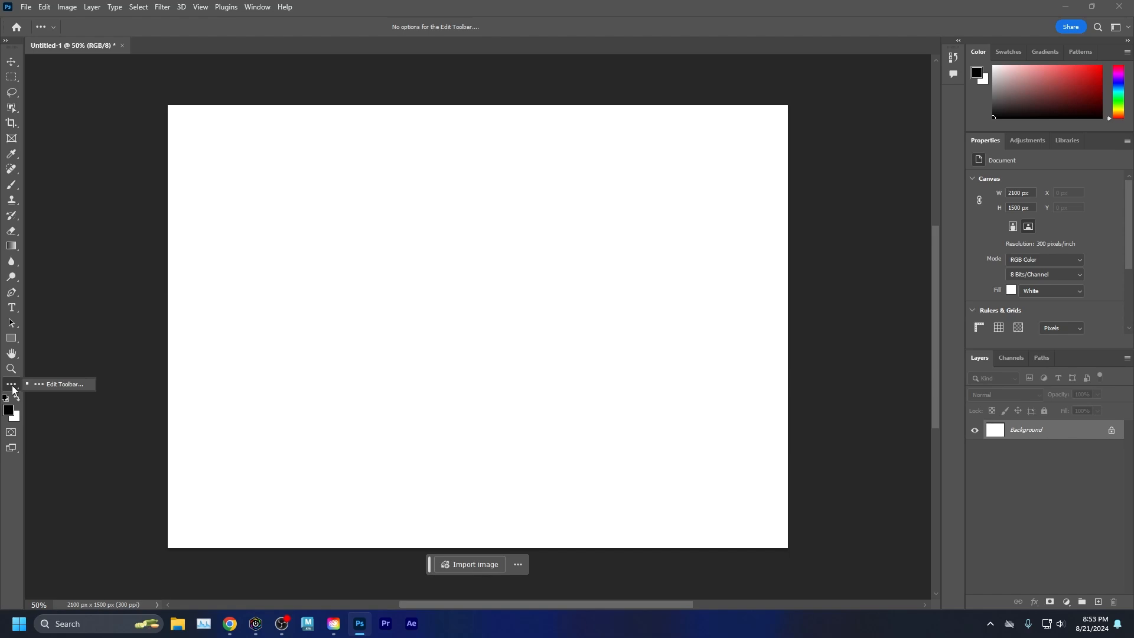
{"action": "left_click", "coordinate": [36, 404]}
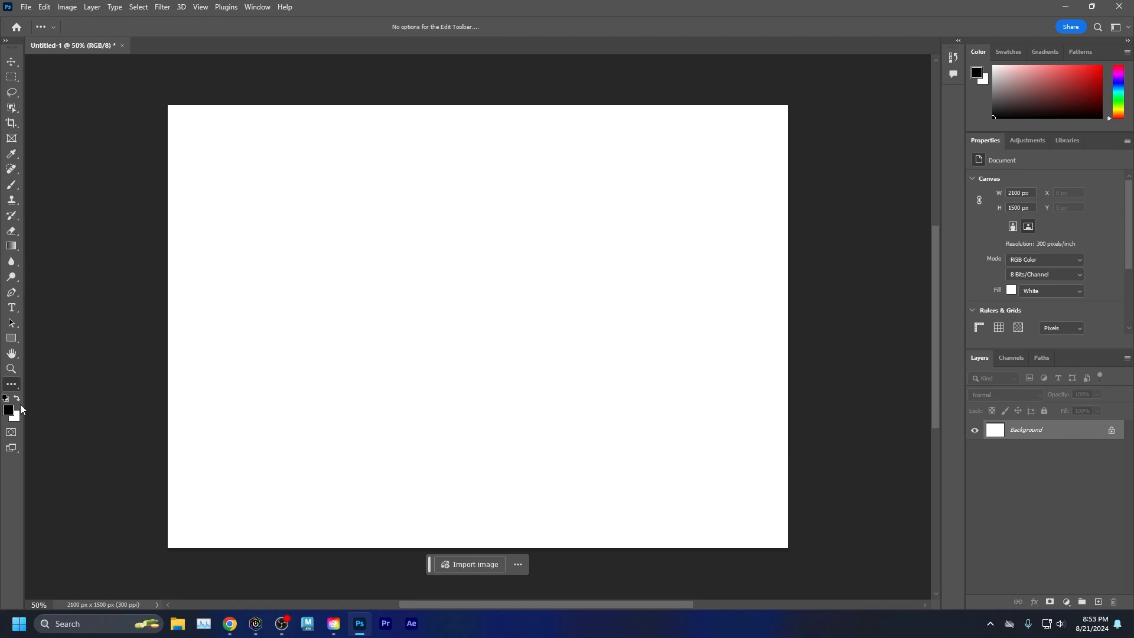
Step: Set the foreground color to red e40e0e and paint a looping freehand stroke on the canvas with the Brush tool
{"action": "left_click", "coordinate": [9, 411]}
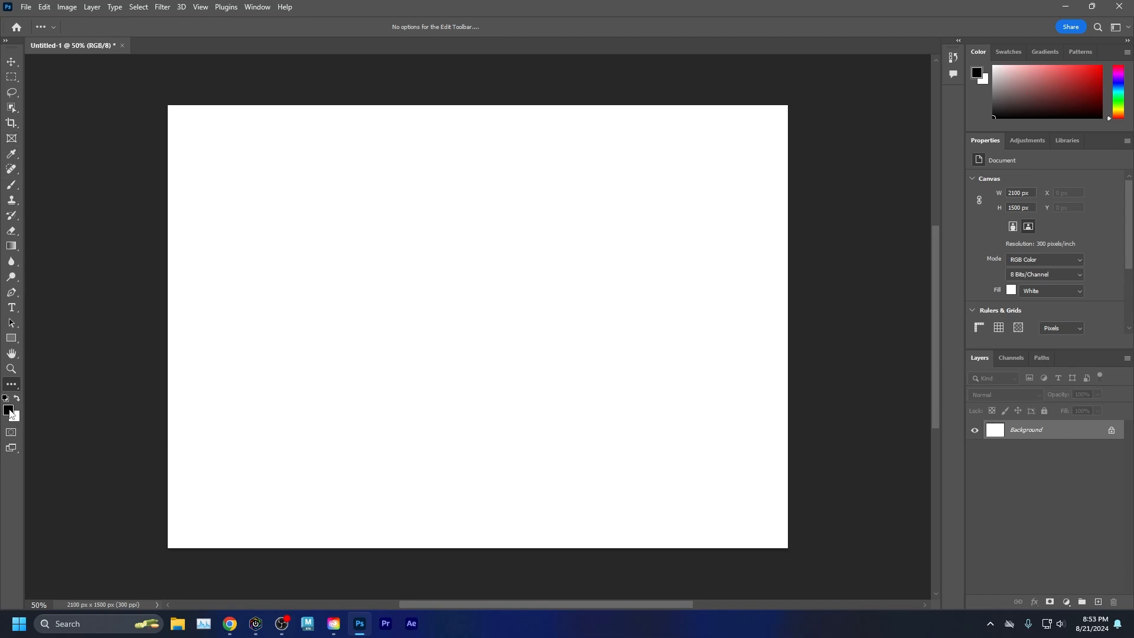
{"action": "mouse_move", "coordinate": [485, 237]}
{"action": "left_mouse_down"}
{"action": "mouse_move", "coordinate": [549, 126]}
{"action": "mouse_move", "coordinate": [551, 161]}
{"action": "left_mouse_up"}
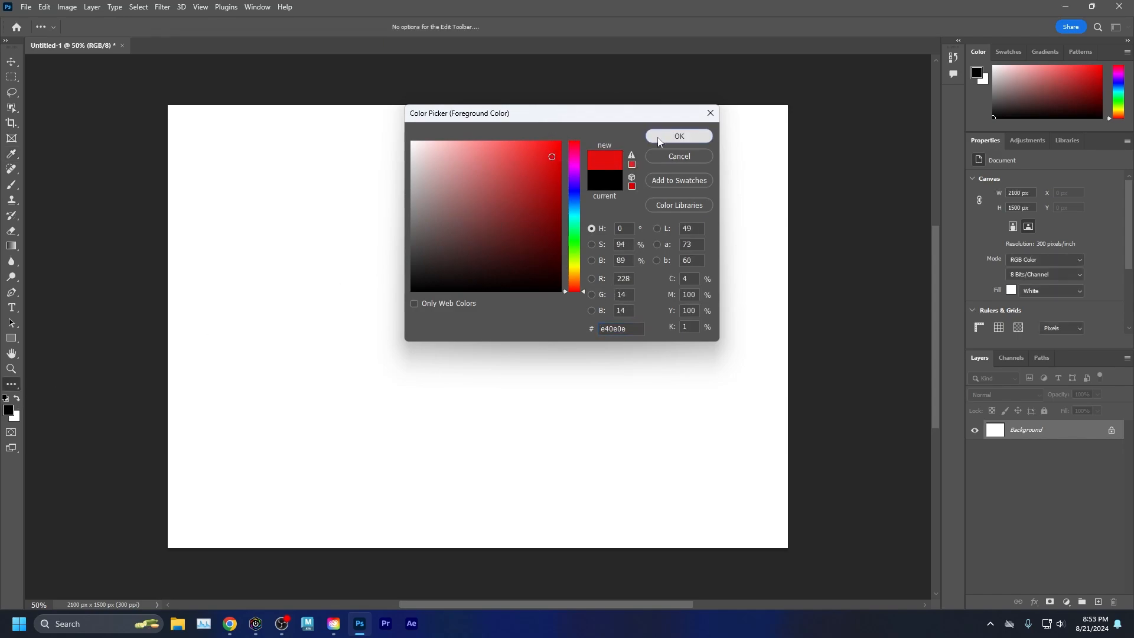
{"action": "left_click", "coordinate": [679, 136]}
{"action": "mouse_move", "coordinate": [292, 204]}
{"action": "left_mouse_down"}
{"action": "mouse_move", "coordinate": [455, 309]}
{"action": "mouse_move", "coordinate": [559, 354]}
{"action": "mouse_move", "coordinate": [421, 189]}
{"action": "left_mouse_up"}
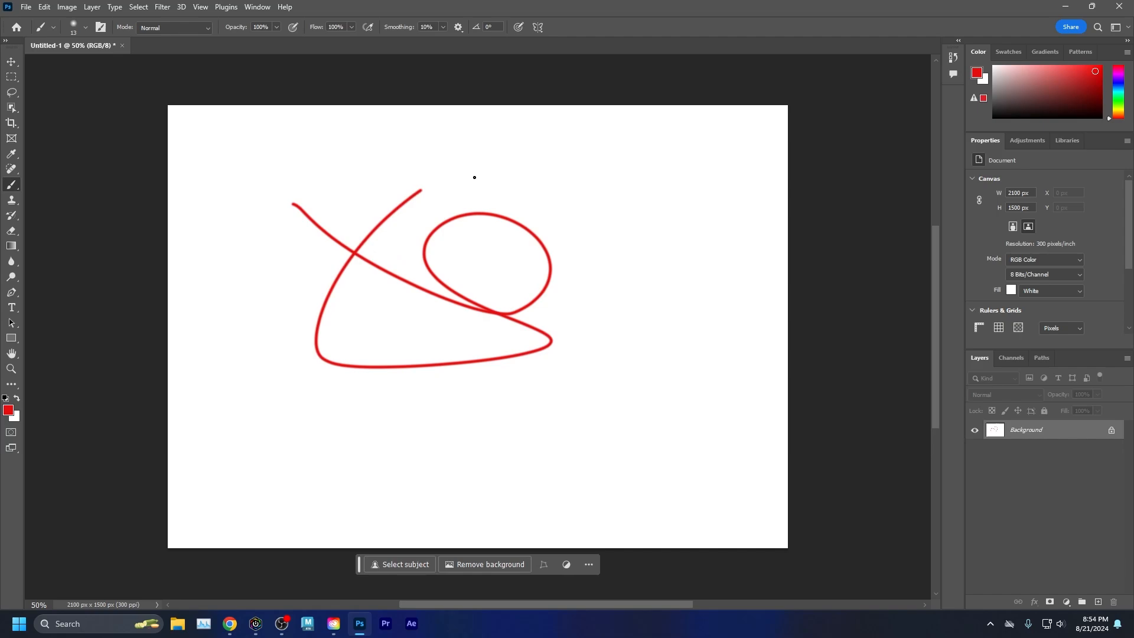
Step: Set the foreground color to near-black 1d1515 and paint a second curvy brush stroke over the red one
{"action": "left_click", "coordinate": [9, 410]}
{"action": "left_click", "coordinate": [456, 273]}
{"action": "left_click", "coordinate": [705, 137]}
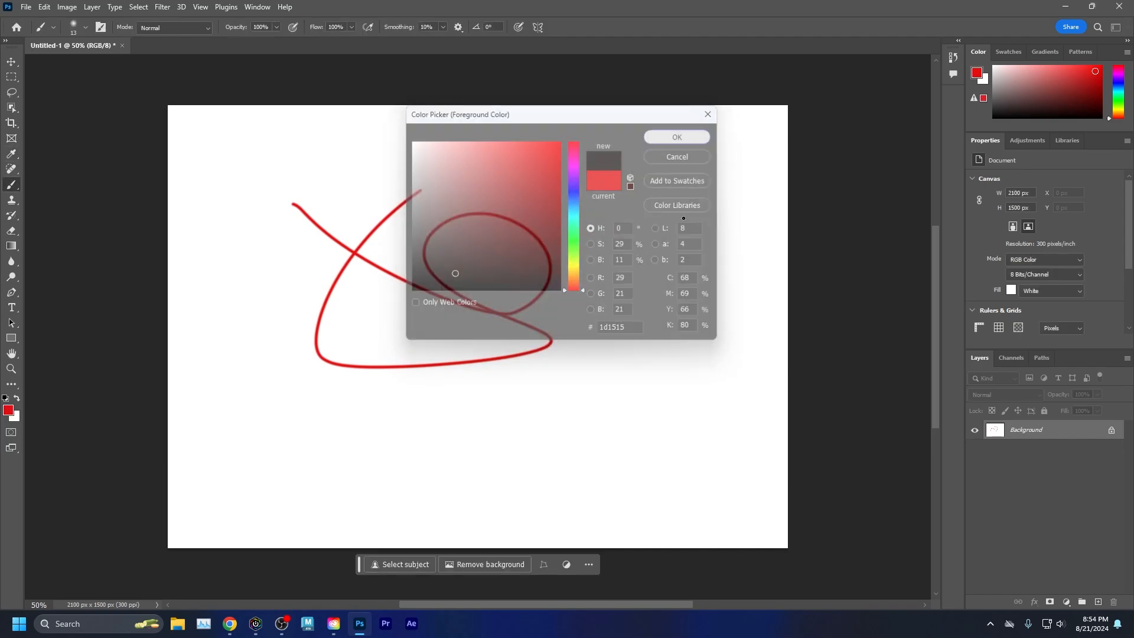
{"action": "mouse_move", "coordinate": [680, 256]}
{"action": "left_mouse_down"}
{"action": "mouse_move", "coordinate": [423, 191]}
{"action": "mouse_move", "coordinate": [467, 418]}
{"action": "mouse_move", "coordinate": [381, 282]}
{"action": "left_mouse_up"}
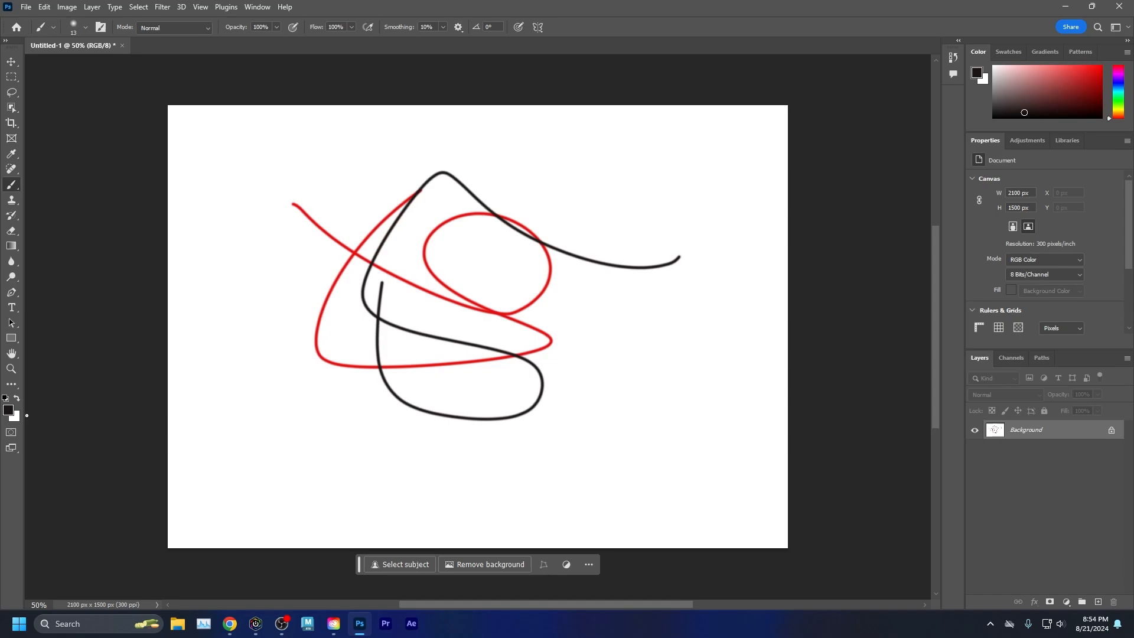
Step: Try bright and dark reds and a cyan hue for the foreground color, settling on dark teal 206361
{"action": "left_click", "coordinate": [8, 411]}
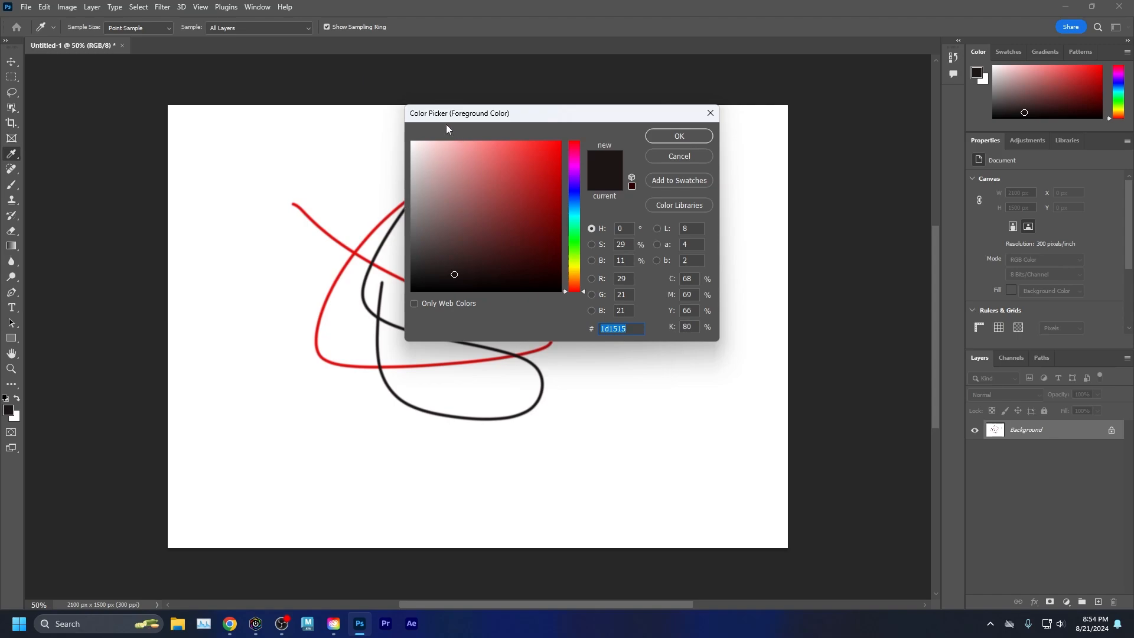
{"action": "left_click_drag", "start_coordinate": [425, 115], "coordinate": [398, 137]}
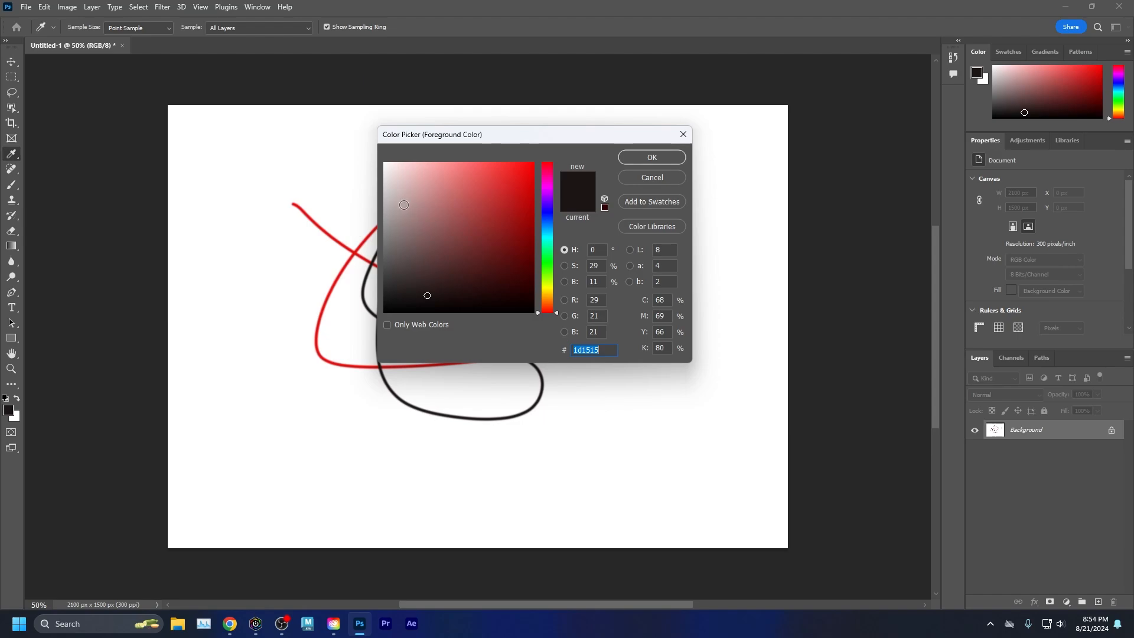
{"action": "type", "text": "b91c1c"}
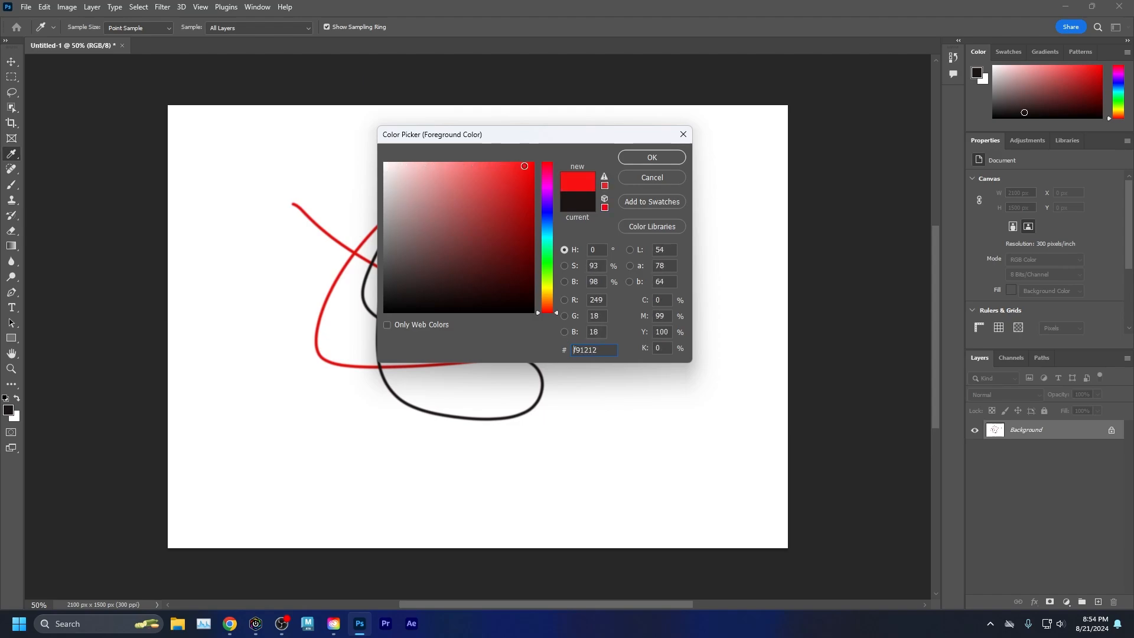
{"action": "mouse_move", "coordinate": [508, 209]}
{"action": "left_mouse_down"}
{"action": "mouse_move", "coordinate": [476, 286]}
{"action": "mouse_move", "coordinate": [443, 228]}
{"action": "mouse_move", "coordinate": [476, 258]}
{"action": "left_mouse_up"}
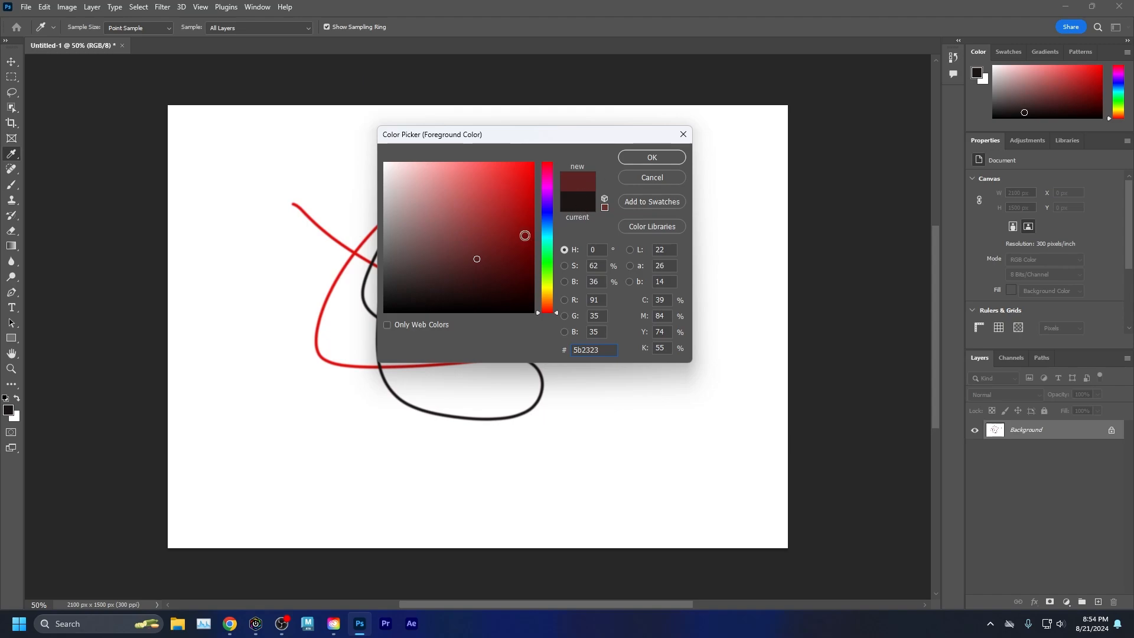
{"action": "left_click", "coordinate": [520, 203]}
{"action": "mouse_move", "coordinate": [519, 203]}
{"action": "left_mouse_down"}
{"action": "mouse_move", "coordinate": [487, 240]}
{"action": "mouse_move", "coordinate": [476, 292]}
{"action": "mouse_move", "coordinate": [491, 223]}
{"action": "mouse_move", "coordinate": [459, 187]}
{"action": "mouse_move", "coordinate": [425, 243]}
{"action": "mouse_move", "coordinate": [435, 172]}
{"action": "mouse_move", "coordinate": [459, 263]}
{"action": "mouse_move", "coordinate": [518, 211]}
{"action": "mouse_move", "coordinate": [428, 261]}
{"action": "mouse_move", "coordinate": [419, 216]}
{"action": "mouse_move", "coordinate": [514, 260]}
{"action": "mouse_move", "coordinate": [491, 250]}
{"action": "left_mouse_up"}
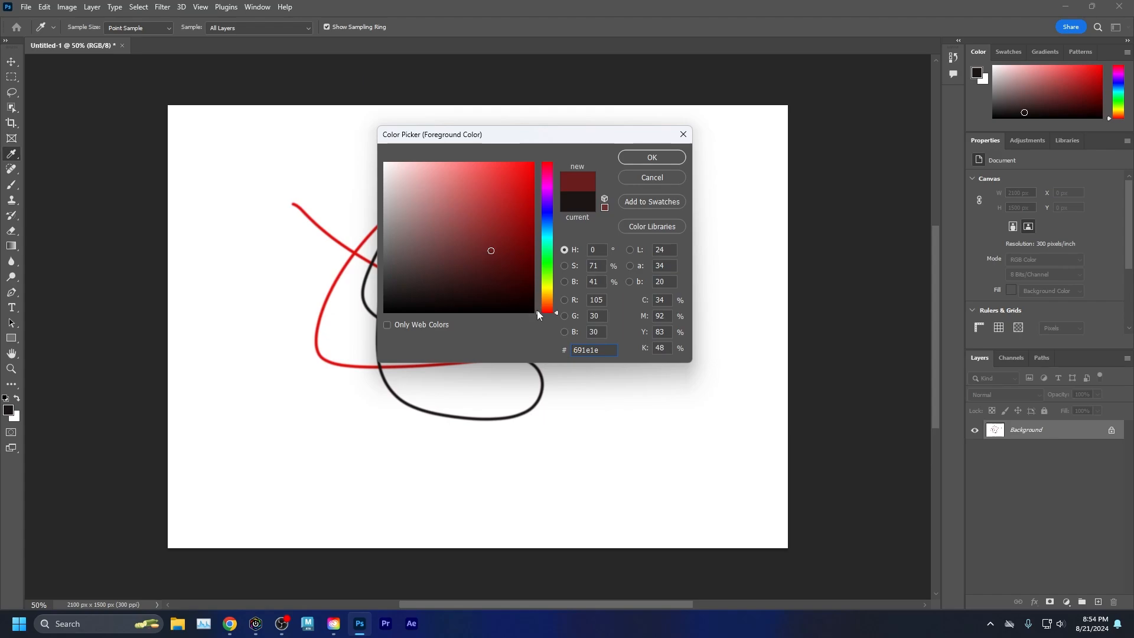
{"action": "mouse_move", "coordinate": [504, 292]}
{"action": "left_mouse_down"}
{"action": "mouse_move", "coordinate": [504, 230]}
{"action": "mouse_move", "coordinate": [532, 164]}
{"action": "mouse_move", "coordinate": [393, 167]}
{"action": "mouse_move", "coordinate": [536, 163]}
{"action": "left_mouse_up"}
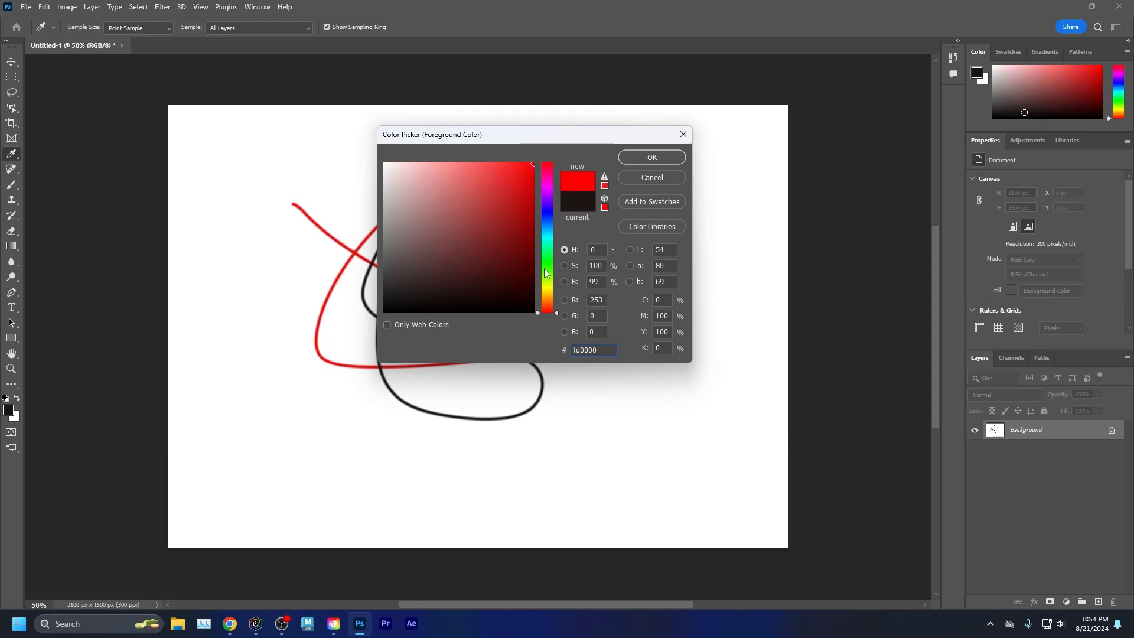
{"action": "left_click", "coordinate": [537, 311]}
{"action": "left_click_drag", "start_coordinate": [537, 310], "coordinate": [544, 239]}
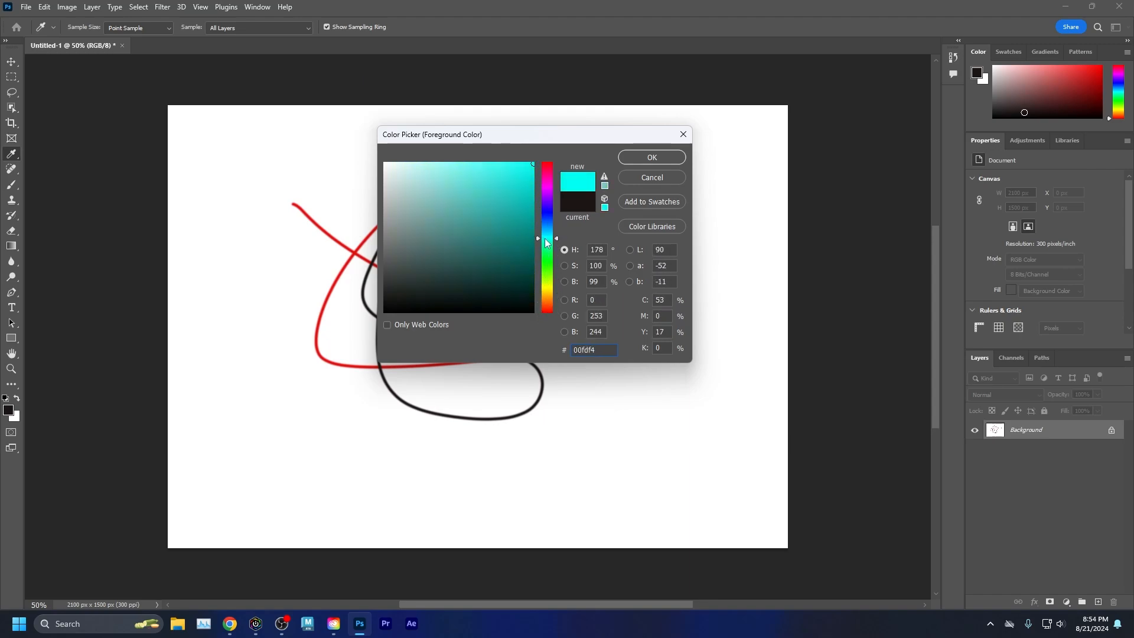
{"action": "left_click_drag", "start_coordinate": [533, 164], "coordinate": [485, 255]}
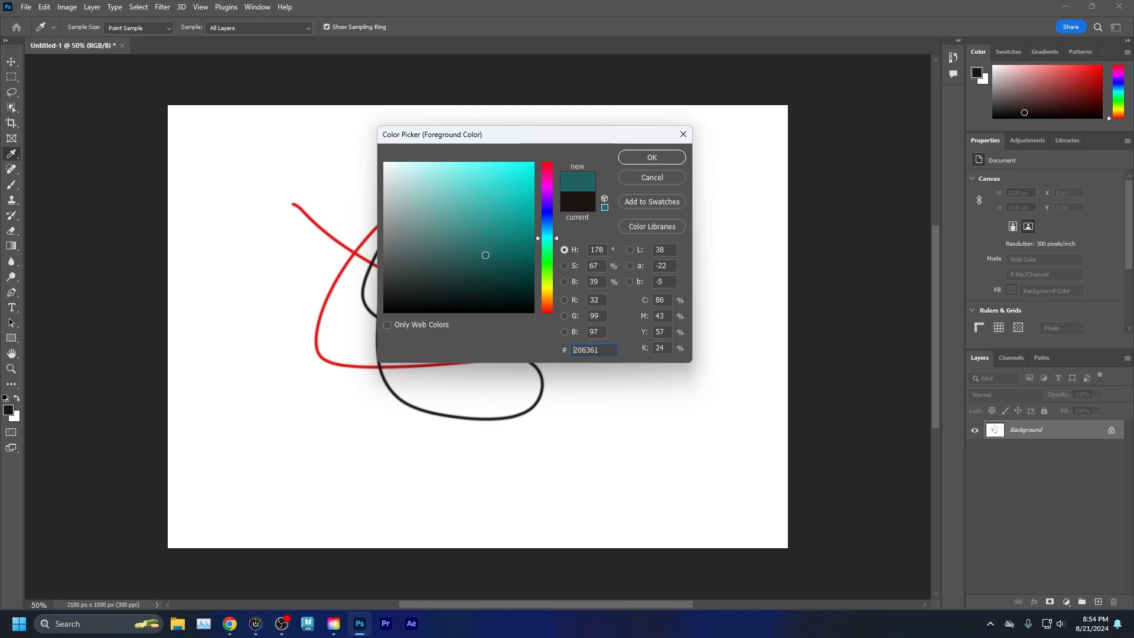
{"action": "left_click", "coordinate": [649, 157]}
Step: Paint two large looping teal strokes over the existing scribbles with the Brush tool
{"action": "key", "text": "b"}
{"action": "left_click_drag", "start_coordinate": [621, 180], "coordinate": [290, 301]}
{"action": "mouse_move", "coordinate": [329, 197]}
{"action": "left_mouse_down"}
{"action": "mouse_move", "coordinate": [649, 398]}
{"action": "mouse_move", "coordinate": [458, 173]}
{"action": "mouse_move", "coordinate": [555, 389]}
{"action": "mouse_move", "coordinate": [301, 386]}
{"action": "mouse_move", "coordinate": [523, 171]}
{"action": "mouse_move", "coordinate": [491, 194]}
{"action": "left_mouse_up"}
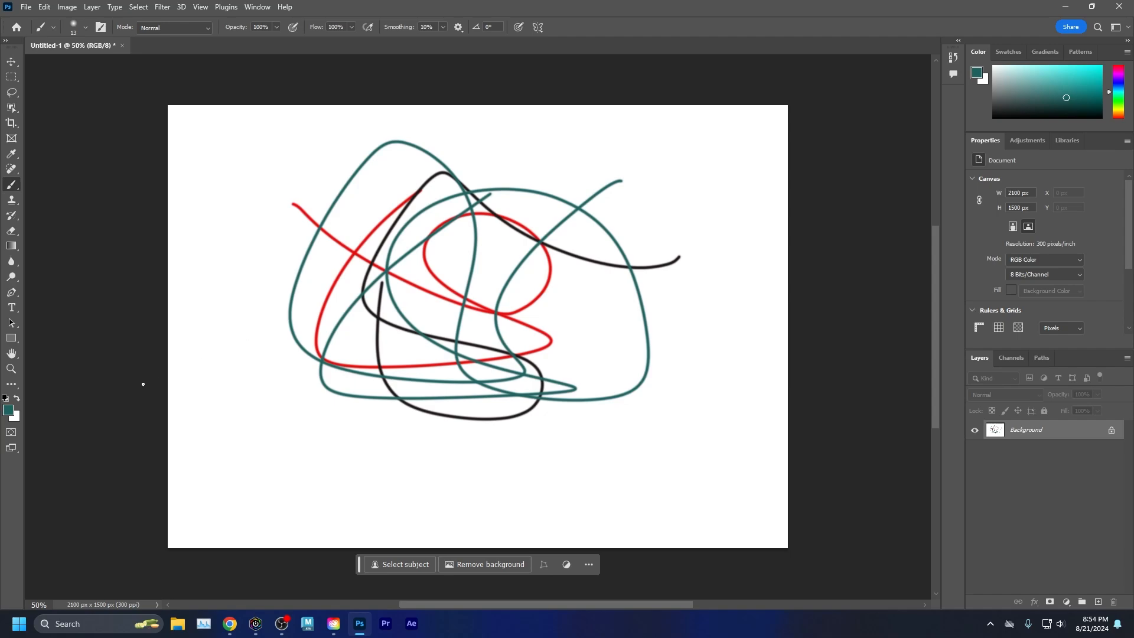
Step: Close the foreground color picker without changes and set the background color to bright magenta
{"action": "left_click", "coordinate": [9, 410]}
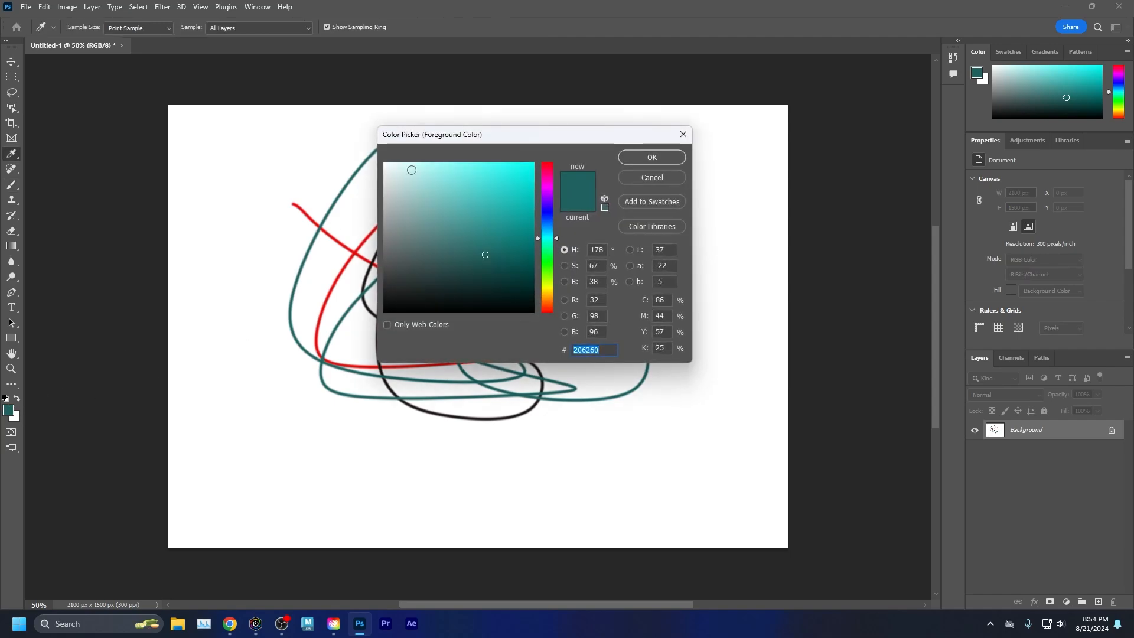
{"action": "left_click", "coordinate": [684, 134]}
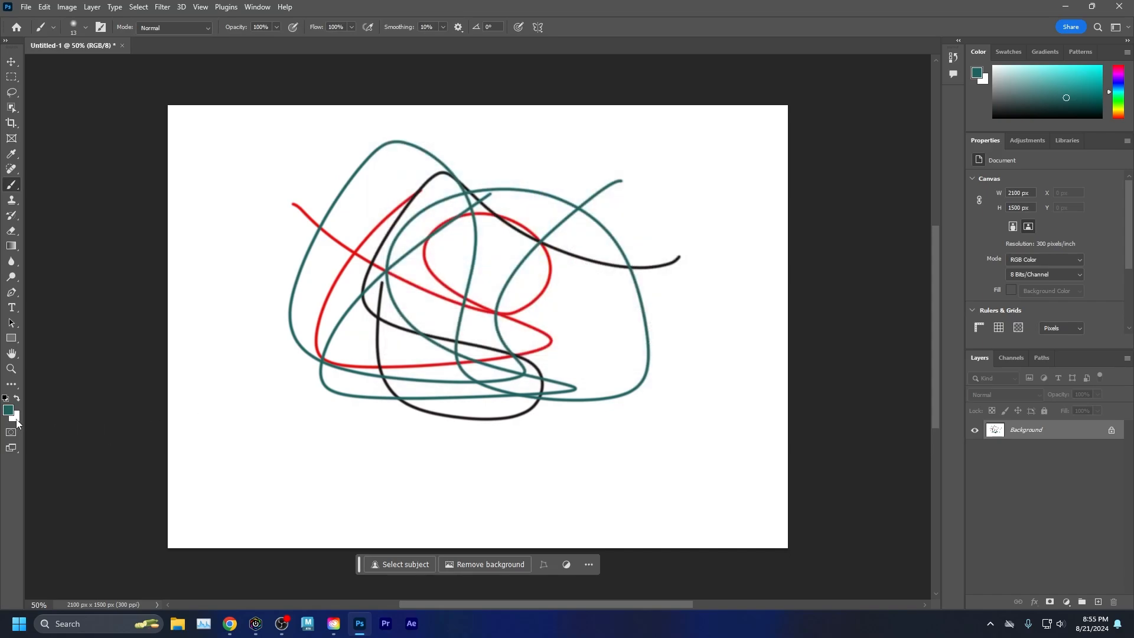
{"action": "left_click", "coordinate": [15, 418]}
{"action": "left_click", "coordinate": [526, 295]}
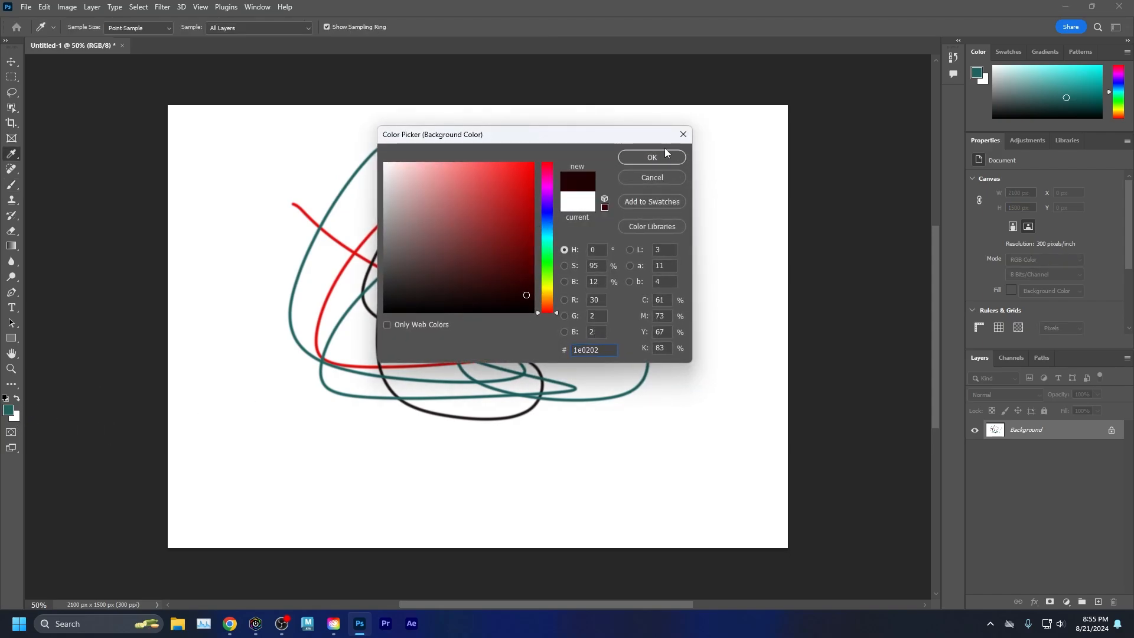
{"action": "left_click_drag", "start_coordinate": [548, 199], "coordinate": [547, 185]}
{"action": "left_click_drag", "start_coordinate": [497, 205], "coordinate": [544, 149]}
{"action": "left_click", "coordinate": [641, 157]}
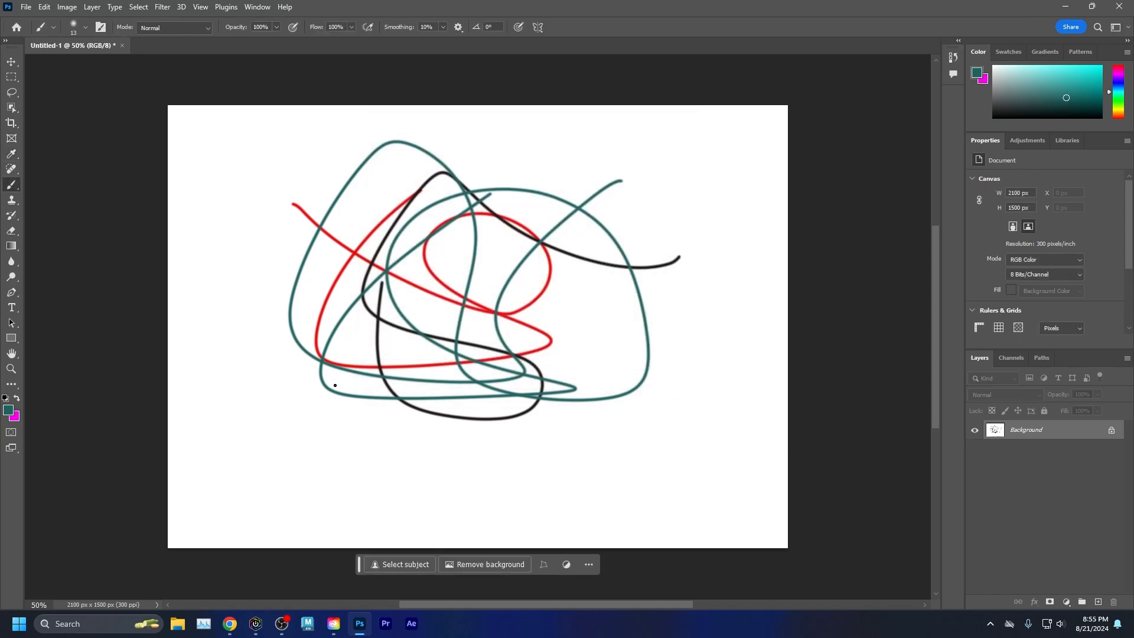
Step: Scribble several looping Eraser strokes in the magenta background color across the lower and middle part of the canvas
{"action": "key", "text": "e"}
{"action": "mouse_move", "coordinate": [286, 361]}
{"action": "left_mouse_down"}
{"action": "mouse_move", "coordinate": [443, 465]}
{"action": "mouse_move", "coordinate": [554, 474]}
{"action": "left_mouse_up"}
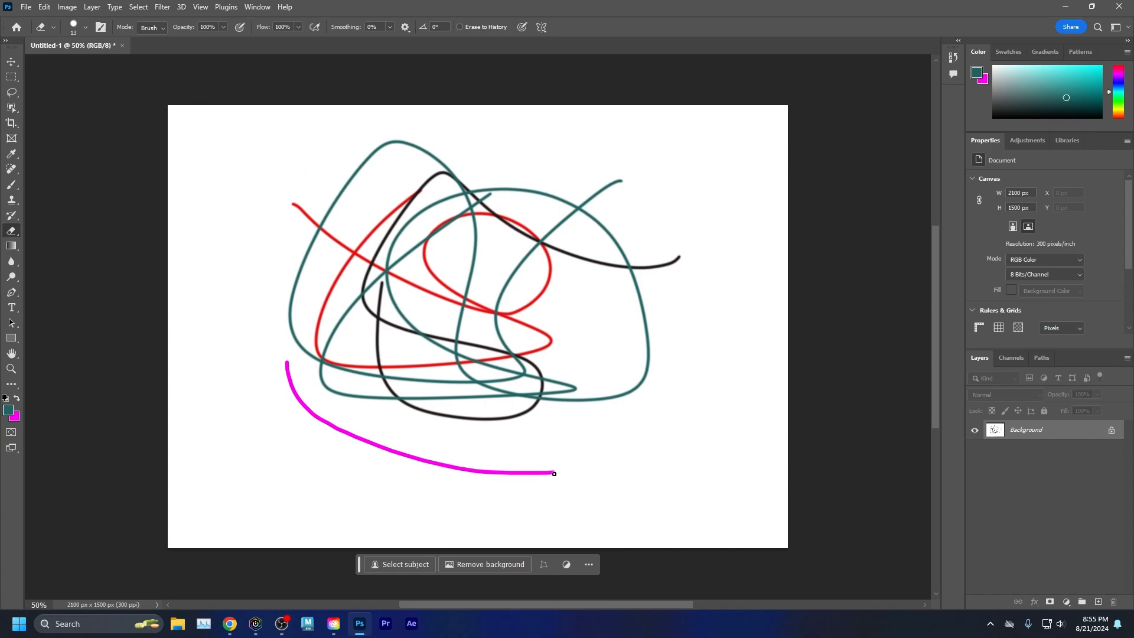
{"action": "left_click_drag", "start_coordinate": [389, 504], "coordinate": [636, 337]}
{"action": "mouse_move", "coordinate": [590, 476]}
{"action": "left_mouse_down"}
{"action": "mouse_move", "coordinate": [346, 369]}
{"action": "mouse_move", "coordinate": [370, 509]}
{"action": "mouse_move", "coordinate": [544, 257]}
{"action": "mouse_move", "coordinate": [640, 435]}
{"action": "mouse_move", "coordinate": [695, 282]}
{"action": "mouse_move", "coordinate": [433, 356]}
{"action": "mouse_move", "coordinate": [455, 444]}
{"action": "mouse_move", "coordinate": [429, 271]}
{"action": "mouse_move", "coordinate": [468, 264]}
{"action": "mouse_move", "coordinate": [377, 342]}
{"action": "left_mouse_up"}
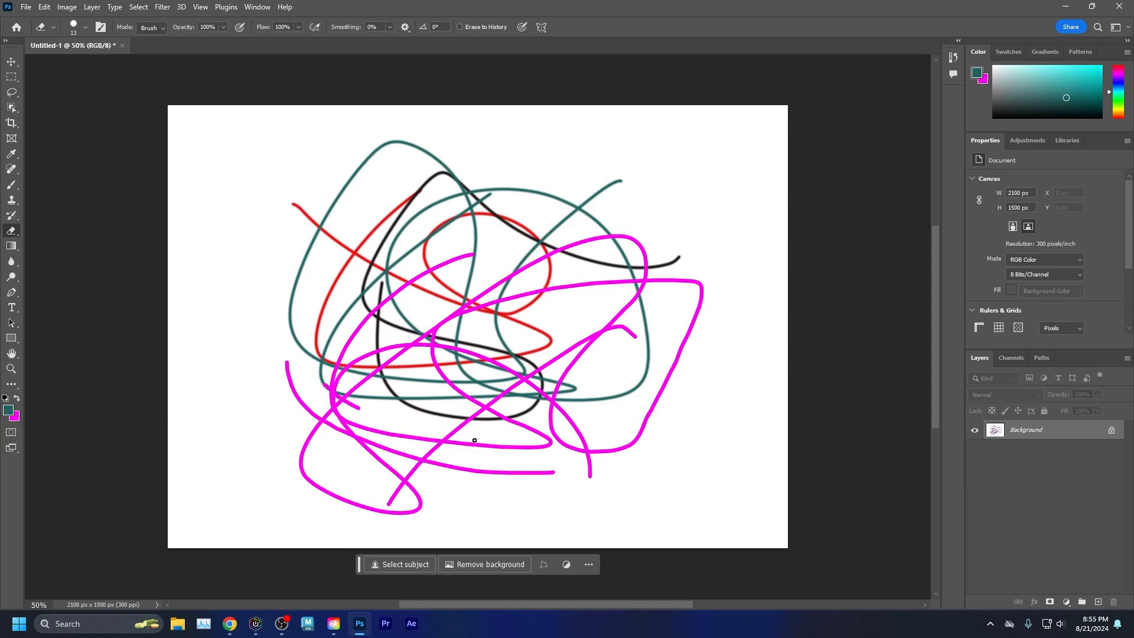
{"action": "mouse_move", "coordinate": [352, 404]}
{"action": "left_mouse_down"}
{"action": "mouse_move", "coordinate": [248, 331]}
{"action": "mouse_move", "coordinate": [435, 443]}
{"action": "mouse_move", "coordinate": [310, 364]}
{"action": "left_mouse_up"}
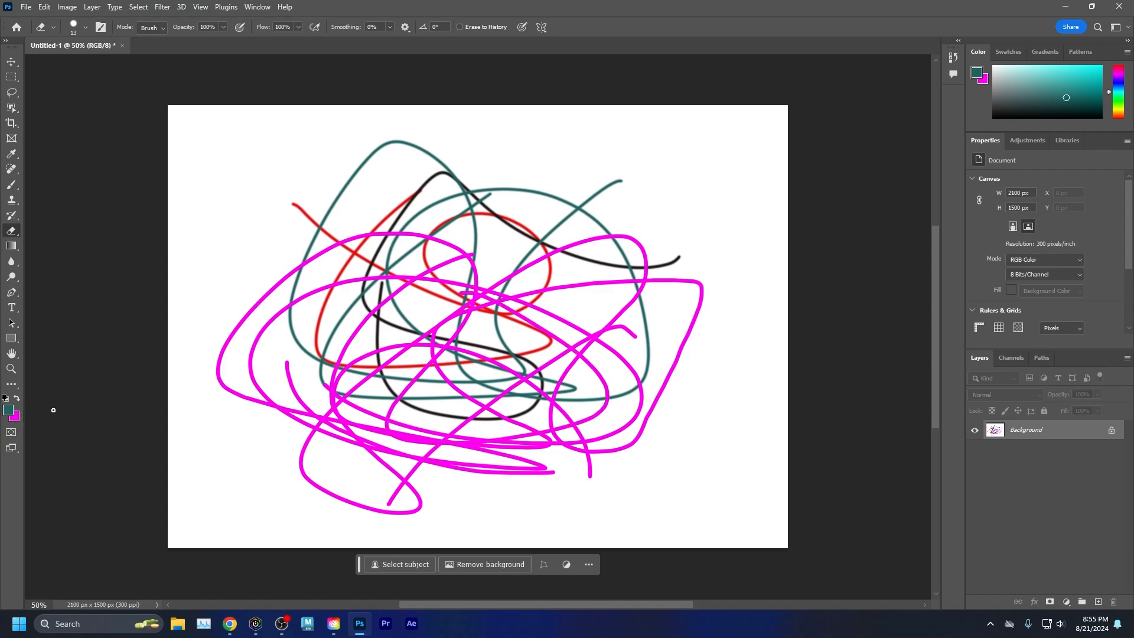
Step: Swap the foreground and background colors and scribble teal Eraser strokes across the lower and upper canvas
{"action": "left_click", "coordinate": [17, 398]}
{"action": "mouse_move", "coordinate": [177, 389]}
{"action": "left_mouse_down"}
{"action": "mouse_move", "coordinate": [334, 434]}
{"action": "mouse_move", "coordinate": [443, 490]}
{"action": "mouse_move", "coordinate": [385, 425]}
{"action": "left_mouse_up"}
{"action": "left_click_drag", "start_coordinate": [254, 338], "coordinate": [511, 423]}
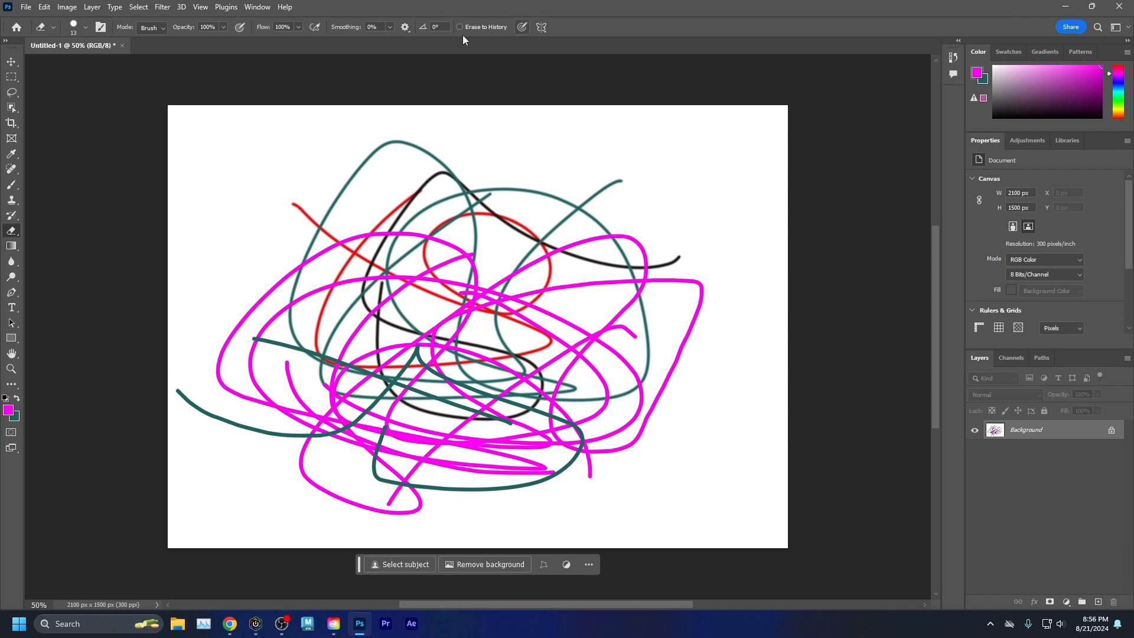
{"action": "mouse_move", "coordinate": [220, 171]}
{"action": "left_mouse_down"}
{"action": "mouse_move", "coordinate": [467, 256]}
{"action": "mouse_move", "coordinate": [621, 198]}
{"action": "mouse_move", "coordinate": [640, 250]}
{"action": "left_mouse_up"}
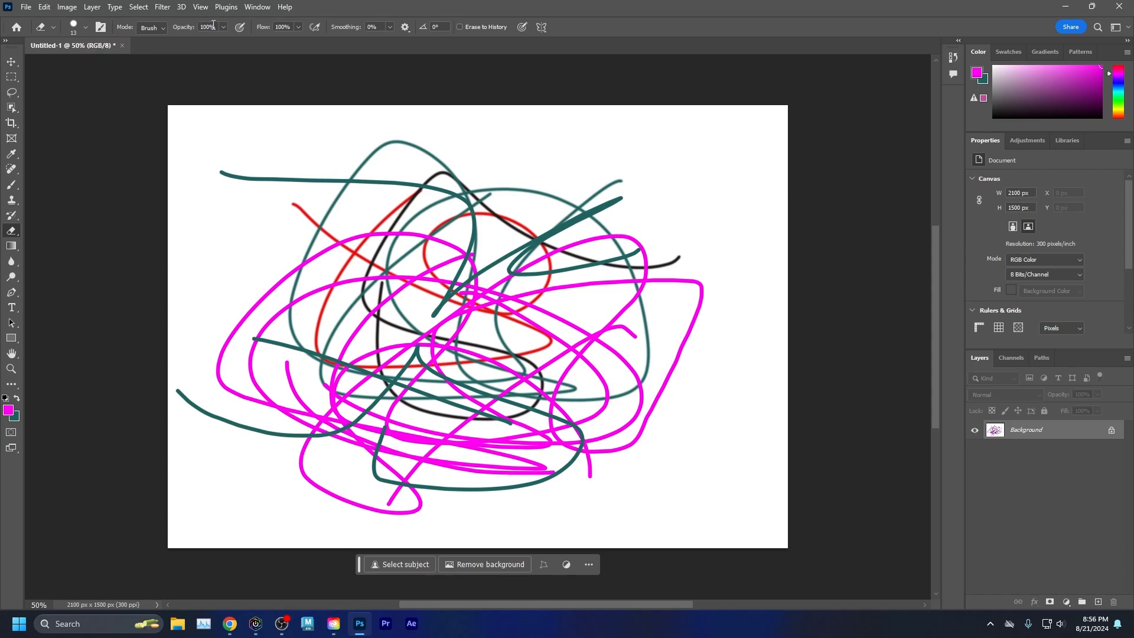
{"action": "mouse_move", "coordinate": [314, 109]}
{"action": "left_mouse_down"}
{"action": "mouse_move", "coordinate": [333, 115]}
{"action": "mouse_move", "coordinate": [328, 355]}
{"action": "mouse_move", "coordinate": [355, 290]}
{"action": "left_mouse_up"}
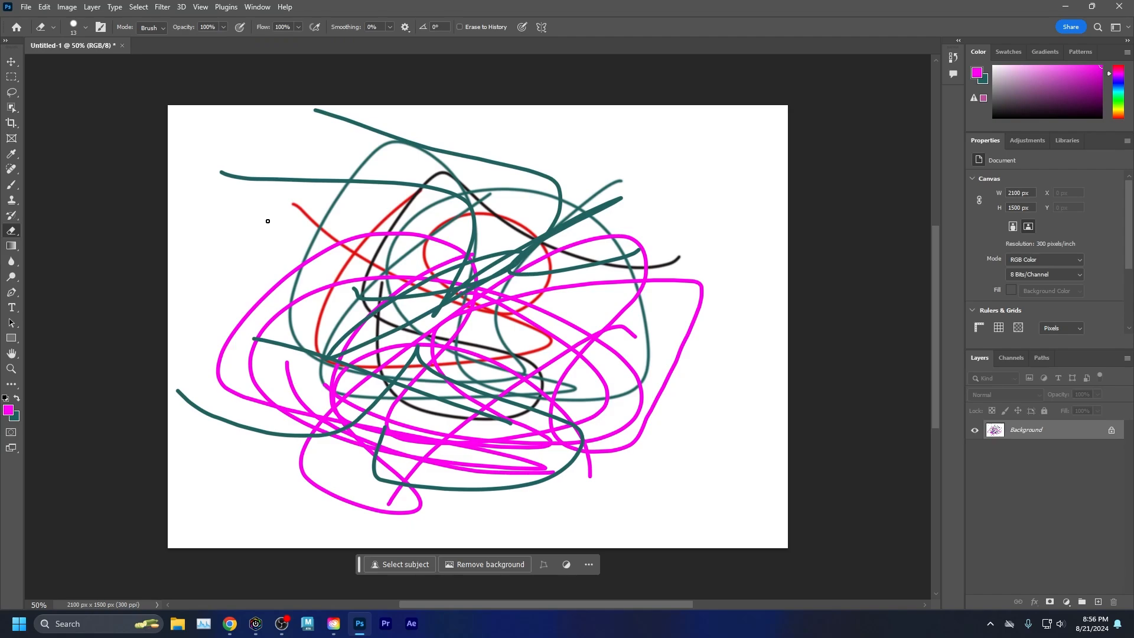
Step: Draw a black-to-white radial gradient fill near the canvas centre and squash it into a diagonally tilted ellipse
{"action": "key", "text": "g"}
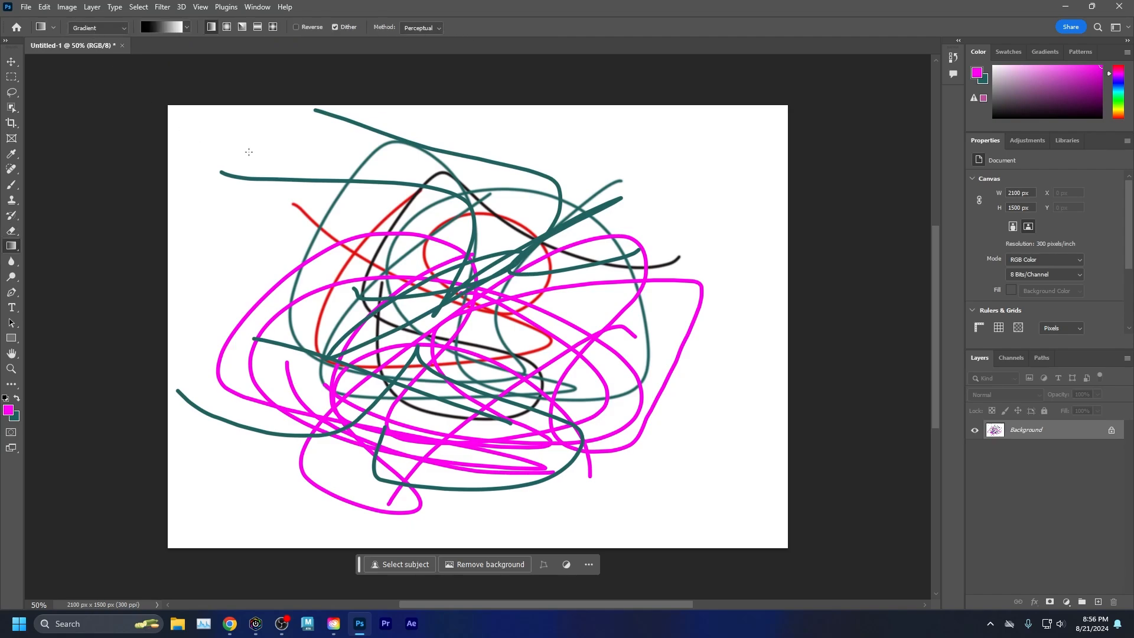
{"action": "mouse_move", "coordinate": [262, 154]}
{"action": "left_mouse_down"}
{"action": "mouse_move", "coordinate": [582, 324]}
{"action": "mouse_move", "coordinate": [534, 320]}
{"action": "left_mouse_up"}
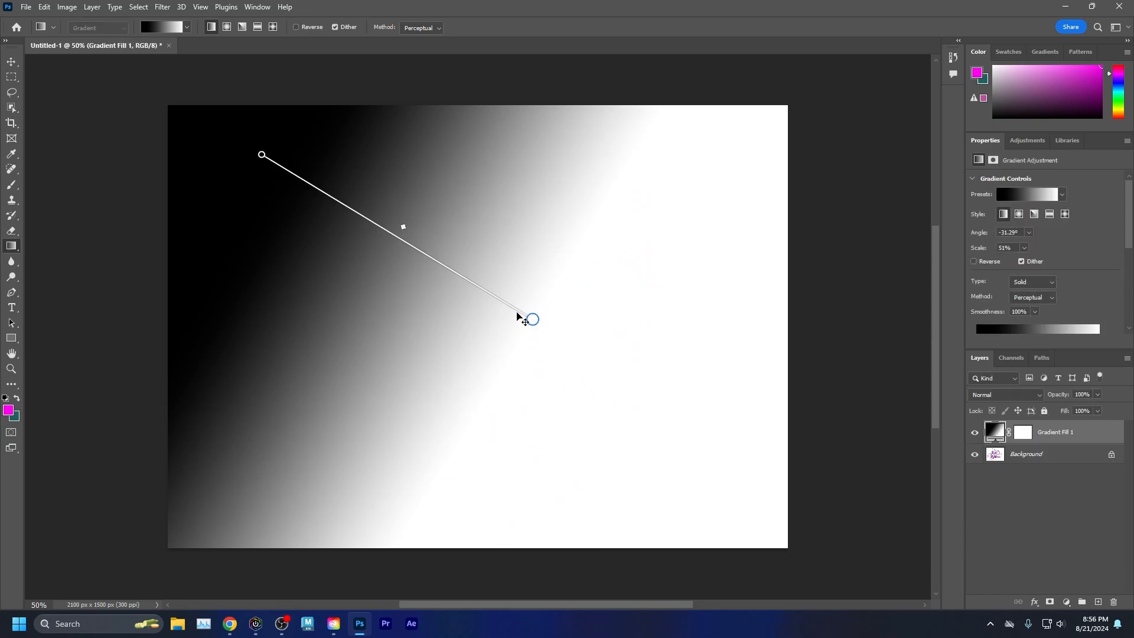
{"action": "left_click", "coordinate": [227, 27]}
{"action": "left_click_drag", "start_coordinate": [467, 182], "coordinate": [674, 282]}
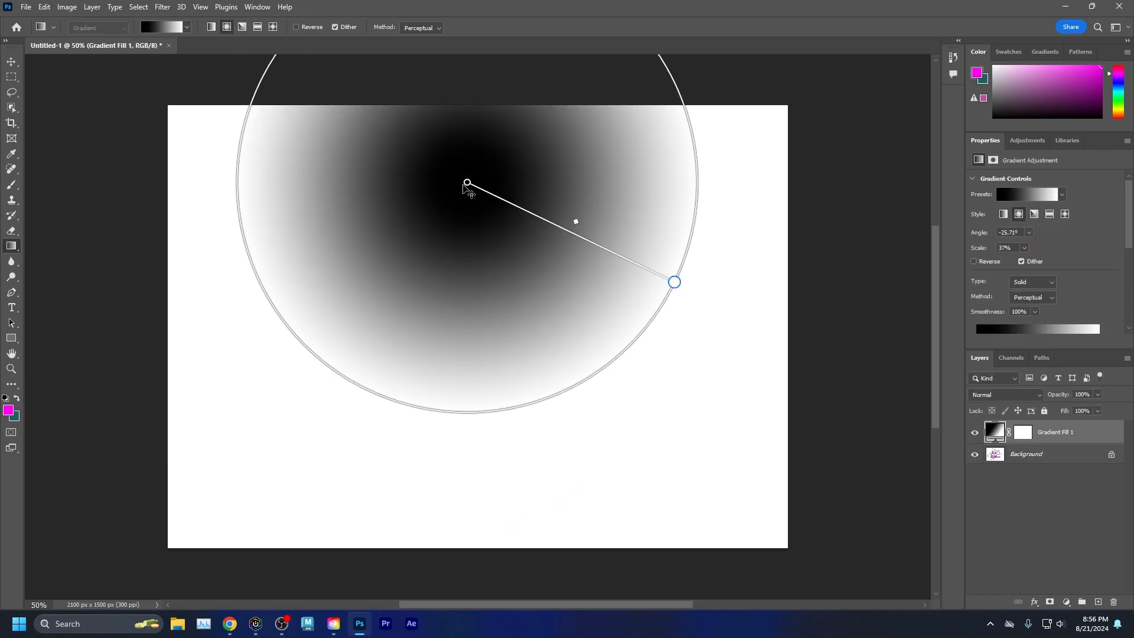
{"action": "left_click_drag", "start_coordinate": [469, 185], "coordinate": [453, 309]}
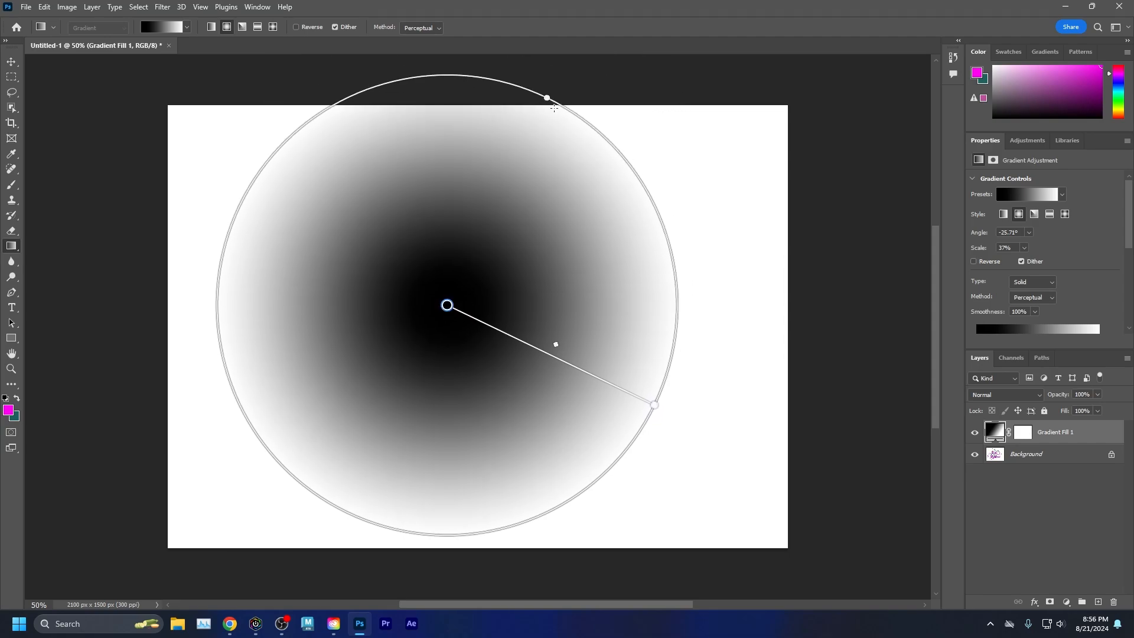
{"action": "left_click_drag", "start_coordinate": [606, 140], "coordinate": [528, 164]}
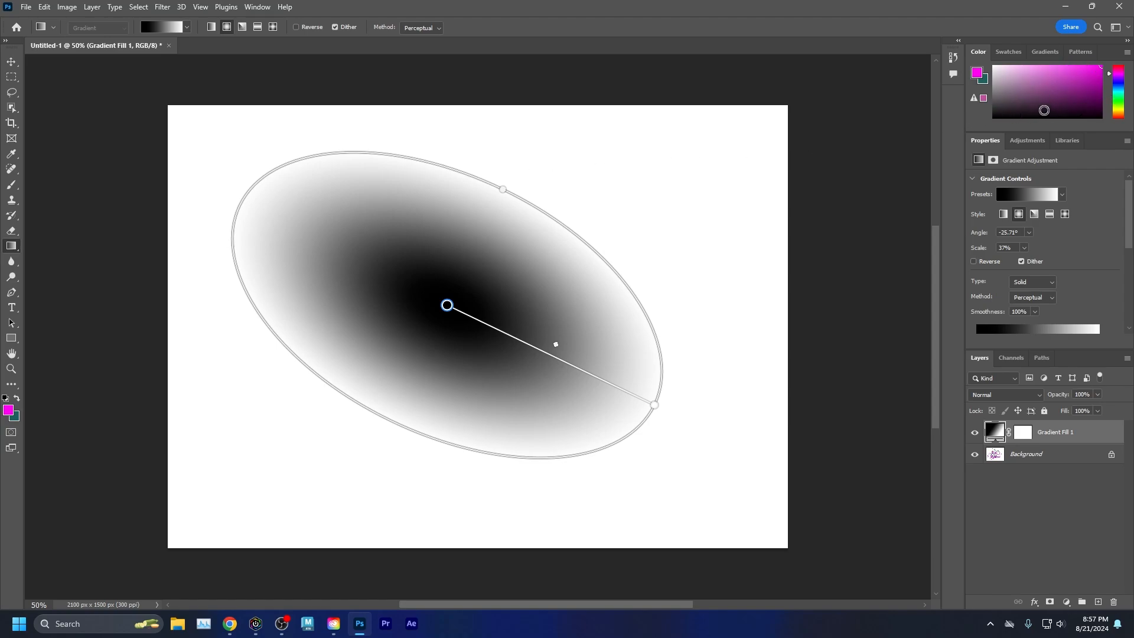
Step: Recolor the dark centre of the radial gradient to dark purple by changing the foreground color
{"action": "left_click_drag", "start_coordinate": [1079, 99], "coordinate": [1048, 81]}
{"action": "left_click", "coordinate": [1118, 108]}
{"action": "left_click", "coordinate": [977, 75]}
{"action": "type", "text": "08020c"}
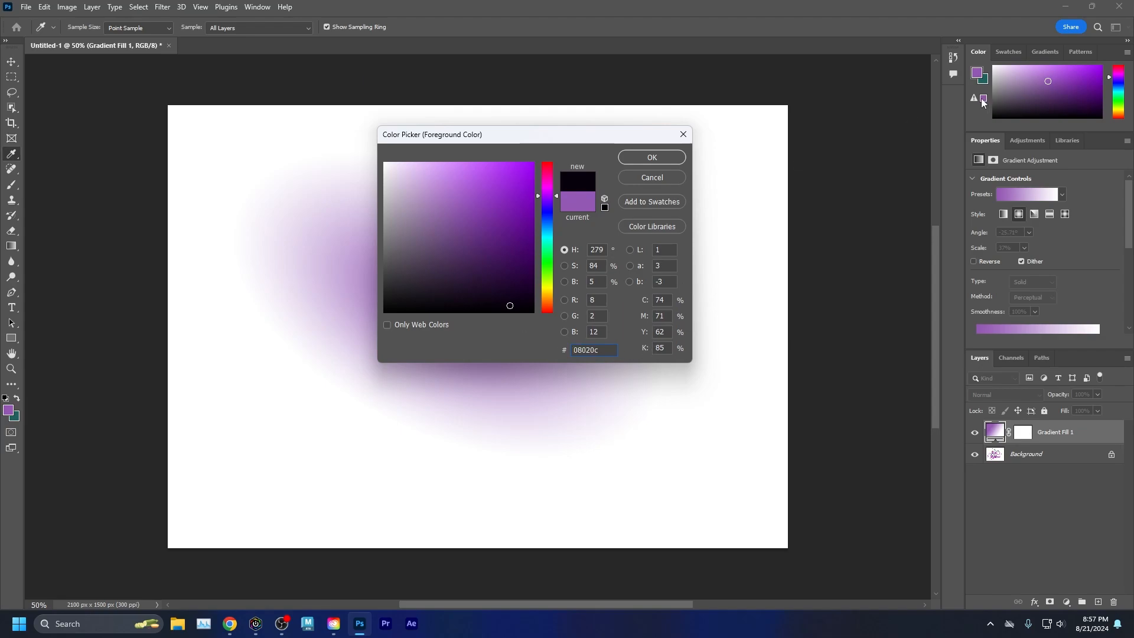
{"action": "left_click", "coordinate": [683, 134]}
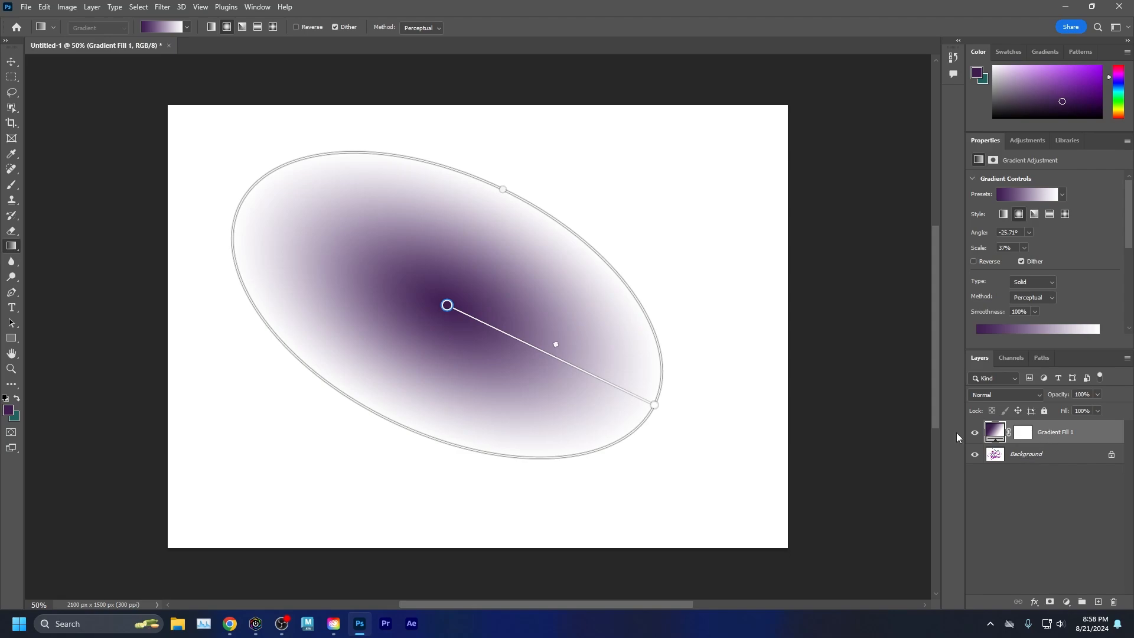
Step: Hide and show the Gradient Fill 1 layer repeatedly to compare it with the scribbles underneath, leaving it visible
{"action": "left_click", "coordinate": [975, 433]}
{"action": "left_click", "coordinate": [976, 434]}
{"action": "left_click", "coordinate": [976, 435]}
{"action": "left_click", "coordinate": [975, 435]}
{"action": "left_click", "coordinate": [976, 434]}
{"action": "left_click", "coordinate": [976, 434]}
{"action": "left_click", "coordinate": [976, 435]}
{"action": "left_click", "coordinate": [977, 434]}
Step: Unlock the Background layer and test the stacking order by moving it above Gradient Fill 1 and back below
{"action": "left_click", "coordinate": [1110, 456]}
{"action": "double_click", "coordinate": [1066, 453]}
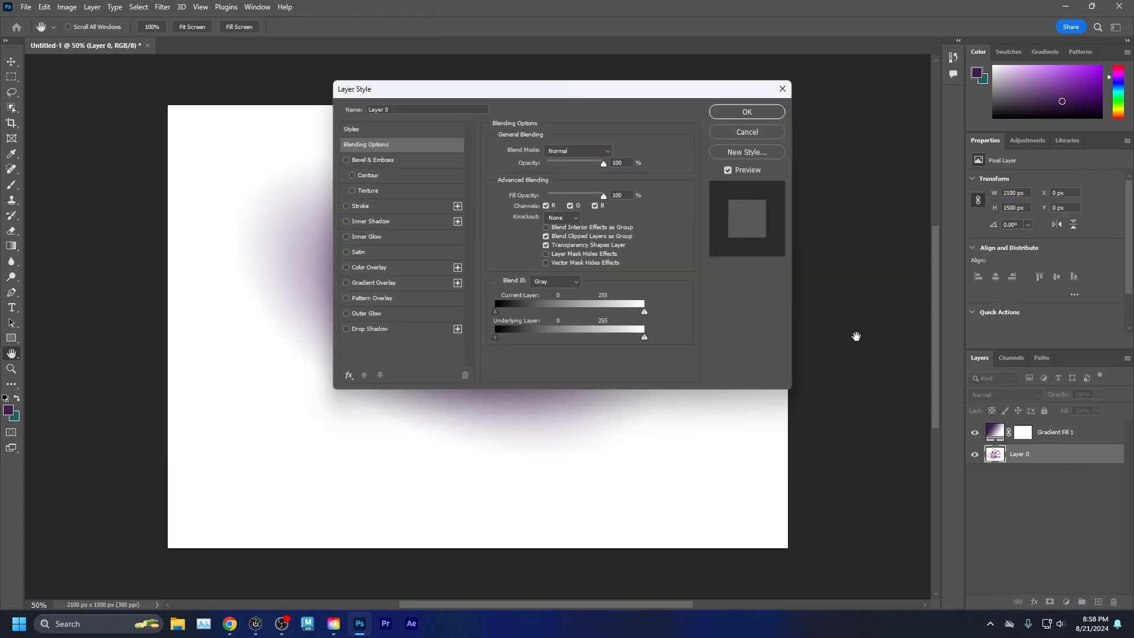
{"action": "left_click", "coordinate": [766, 115]}
{"action": "mouse_move", "coordinate": [1077, 455]}
{"action": "left_mouse_down"}
{"action": "mouse_move", "coordinate": [1066, 417]}
{"action": "mouse_move", "coordinate": [1068, 431]}
{"action": "left_mouse_up"}
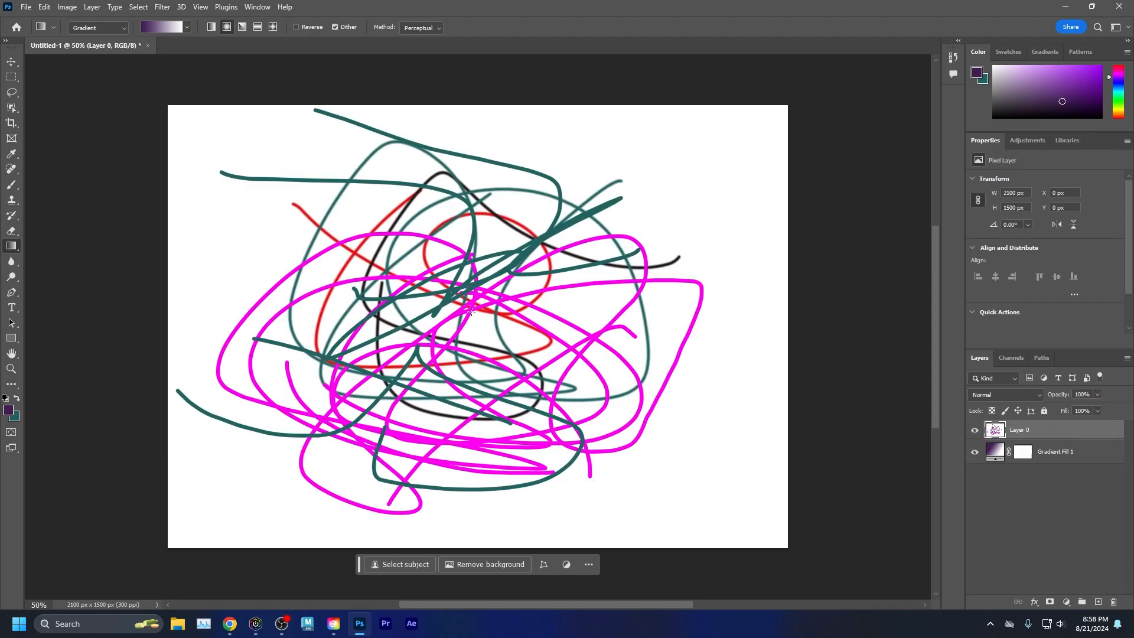
{"action": "left_click_drag", "start_coordinate": [1059, 453], "coordinate": [1063, 426]}
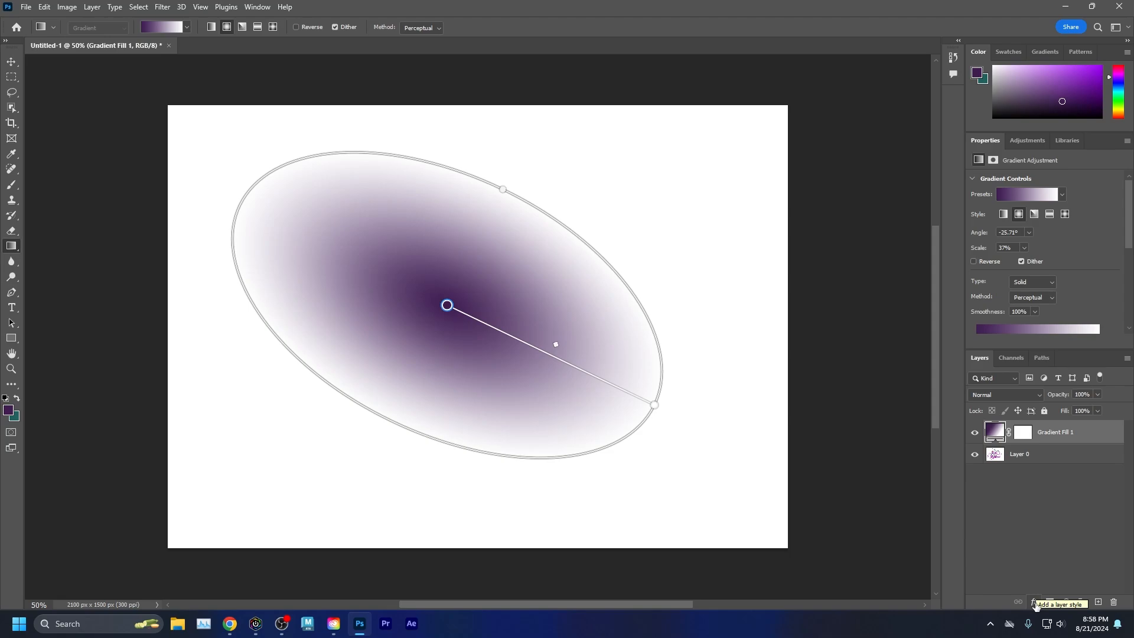
Step: Add a new layer above Gradient Fill 1 and paint several curvy dark purple brush strokes on it
{"action": "left_click", "coordinate": [1098, 602]}
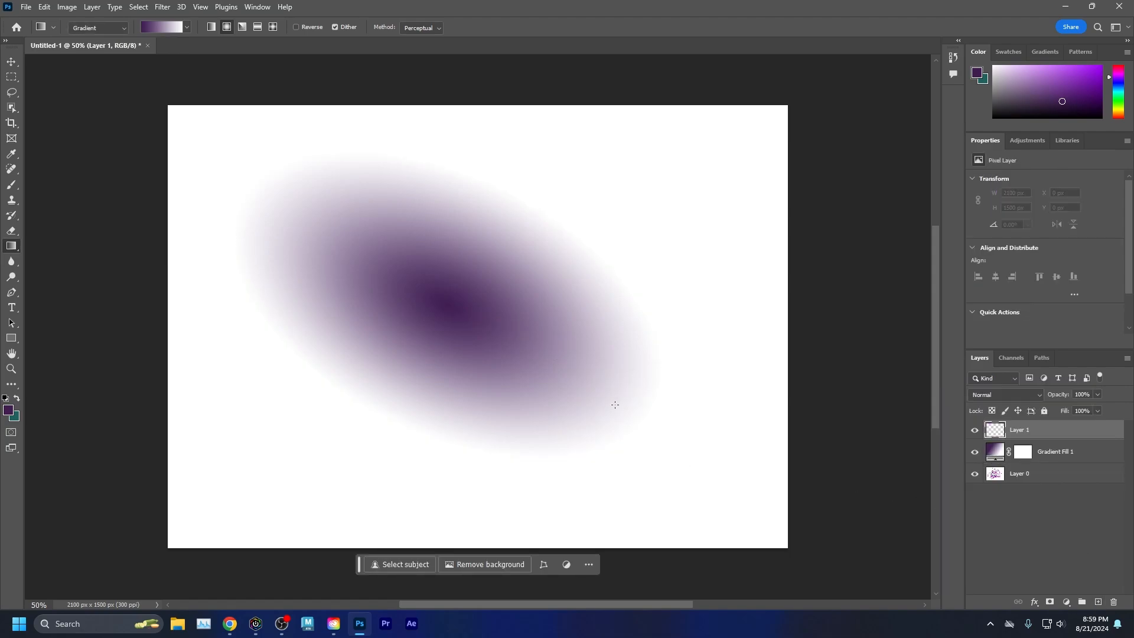
{"action": "key", "text": "b"}
{"action": "left_click_drag", "start_coordinate": [587, 245], "coordinate": [564, 398]}
{"action": "left_click_drag", "start_coordinate": [619, 278], "coordinate": [623, 422]}
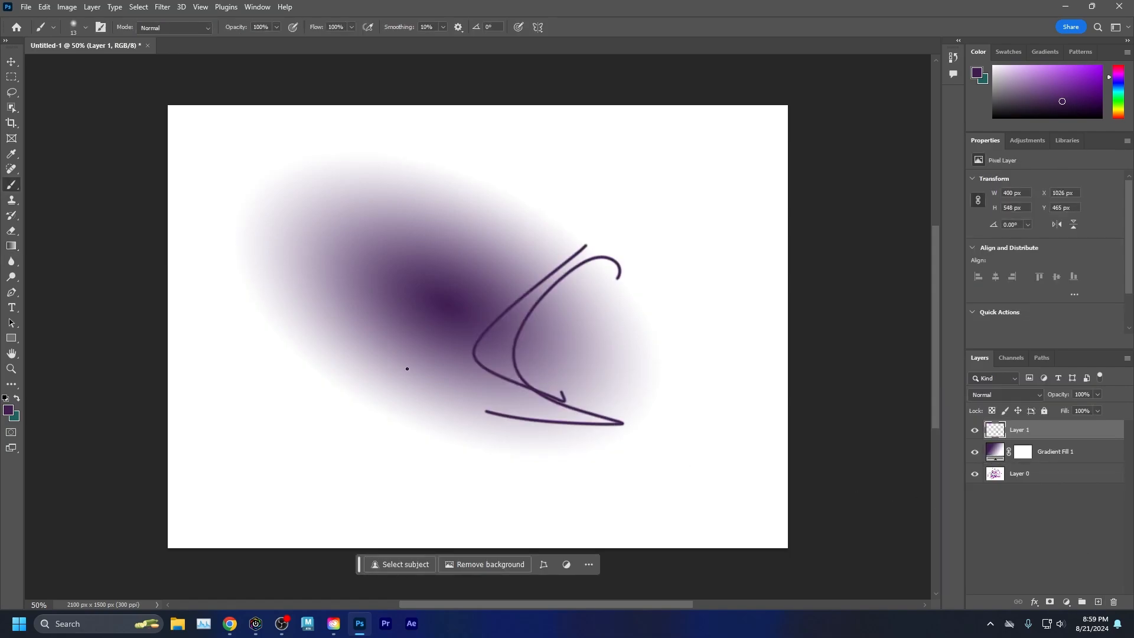
{"action": "mouse_move", "coordinate": [429, 390]}
{"action": "left_mouse_down"}
{"action": "mouse_move", "coordinate": [384, 378]}
{"action": "mouse_move", "coordinate": [517, 426]}
{"action": "left_mouse_up"}
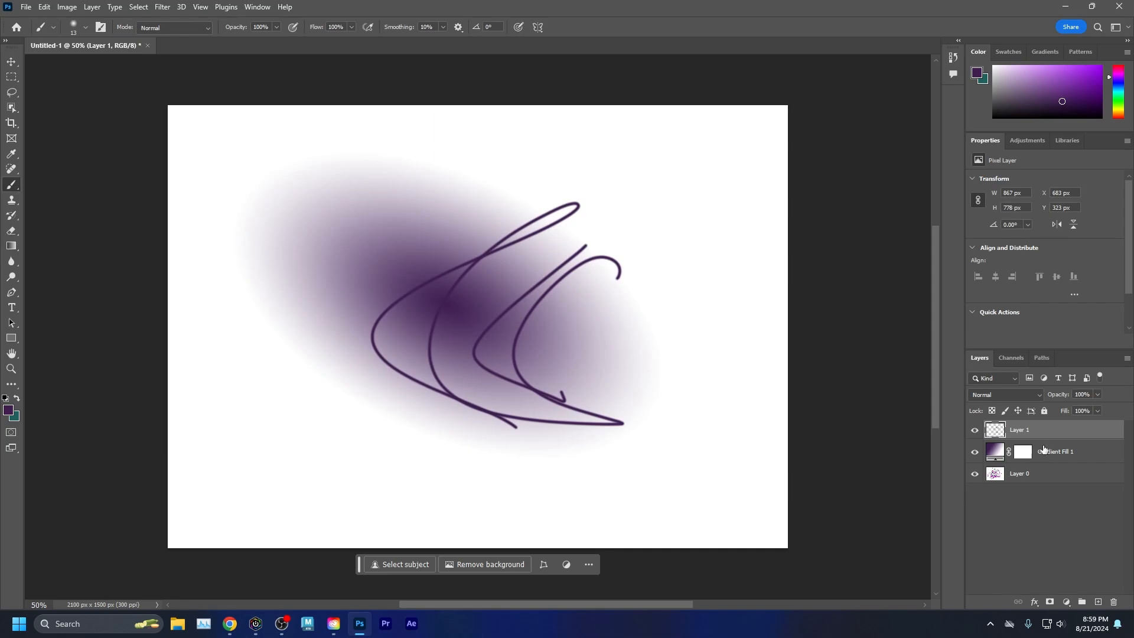
{"action": "left_click_drag", "start_coordinate": [645, 377], "coordinate": [542, 422]}
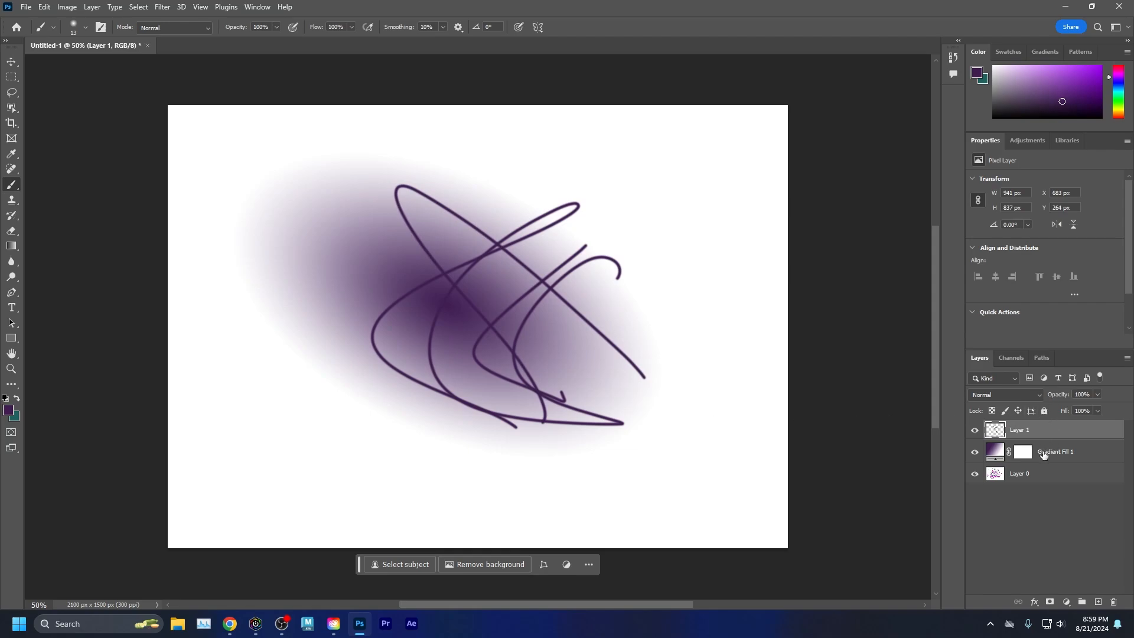
Step: Delete the layer holding the dark purple brush strokes
{"action": "left_click", "coordinate": [1114, 603]}
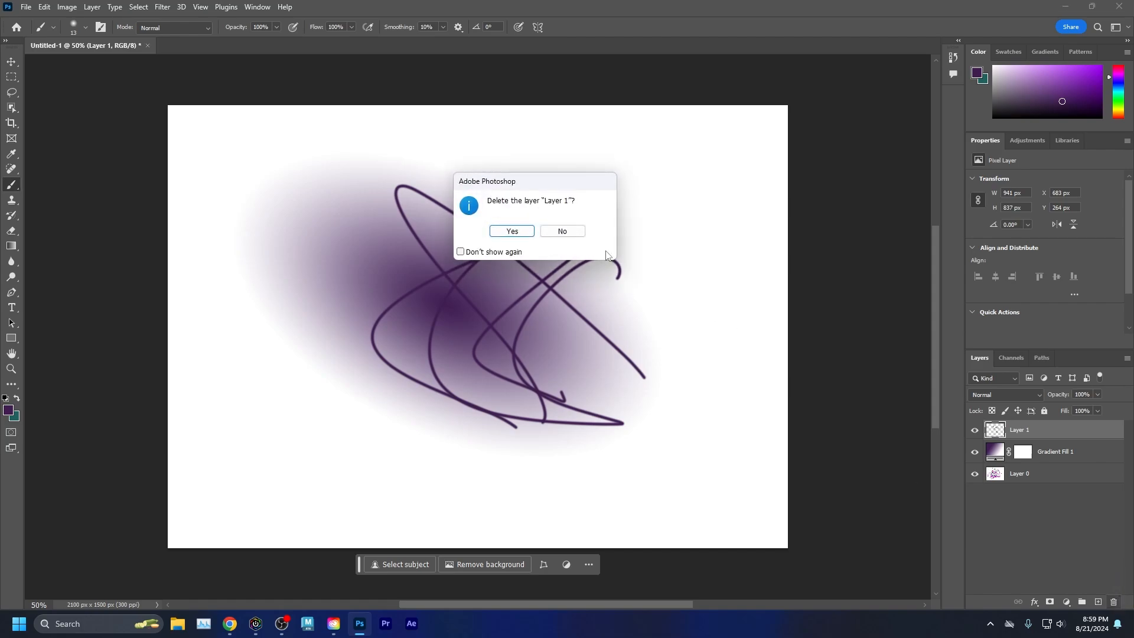
{"action": "left_click", "coordinate": [506, 233]}
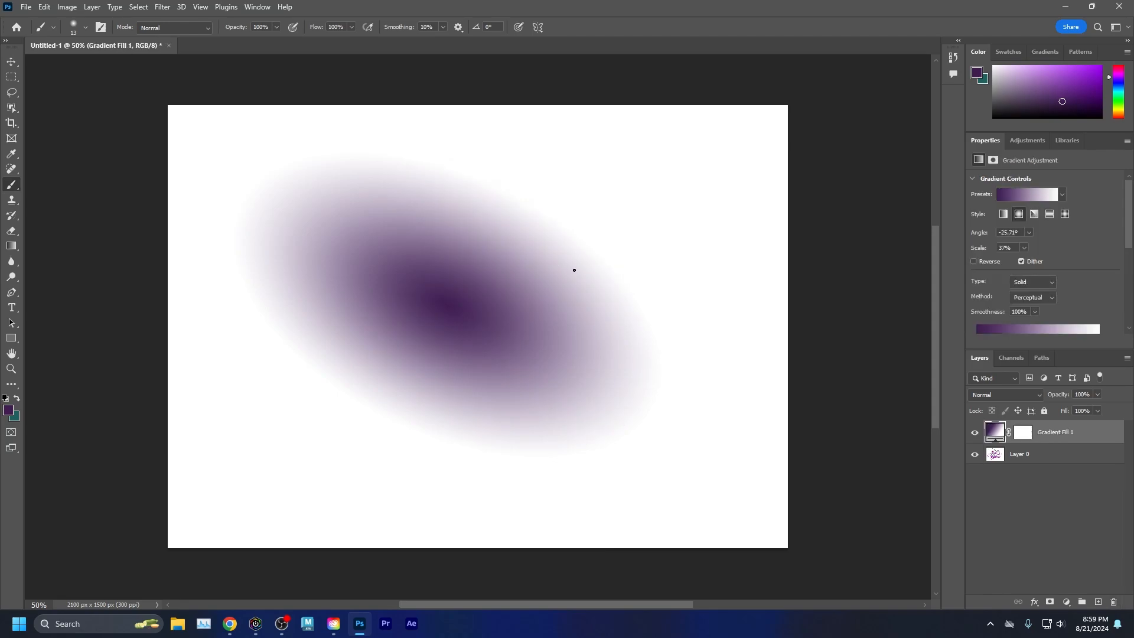